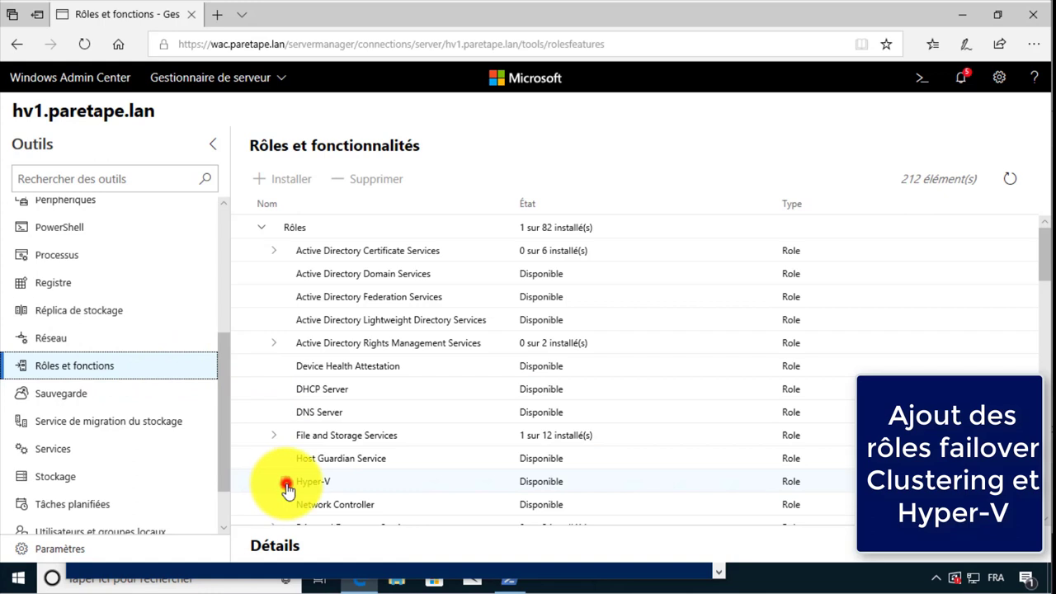
Install the Hyper-V role and the Failover Clustering feature on hv1.paretape.lan, allowing an automatic server restart if necessary.
left_click(285, 482)
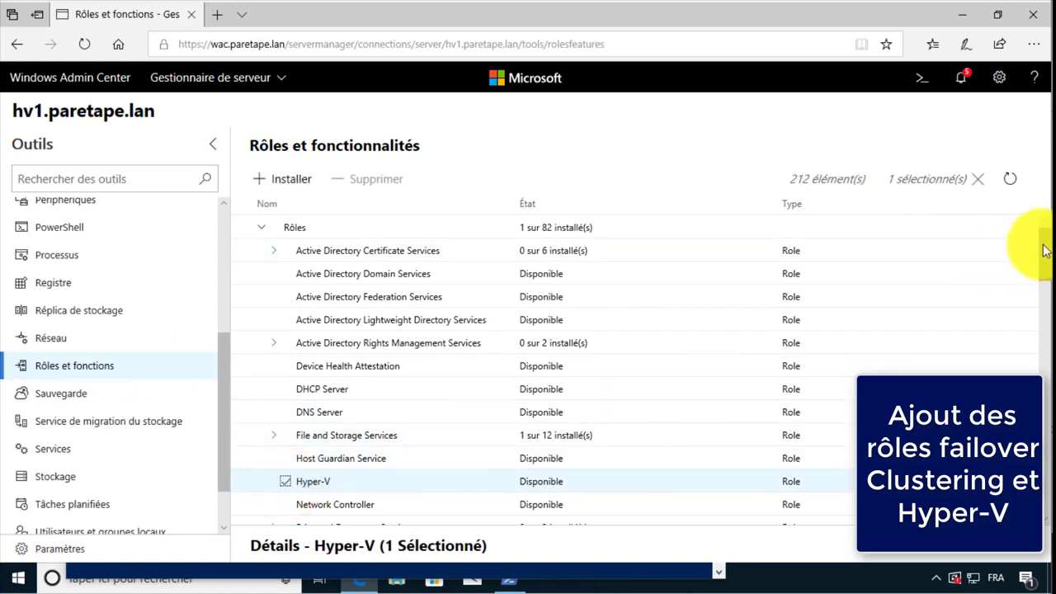
left_click_drag(1044, 250, 1046, 340)
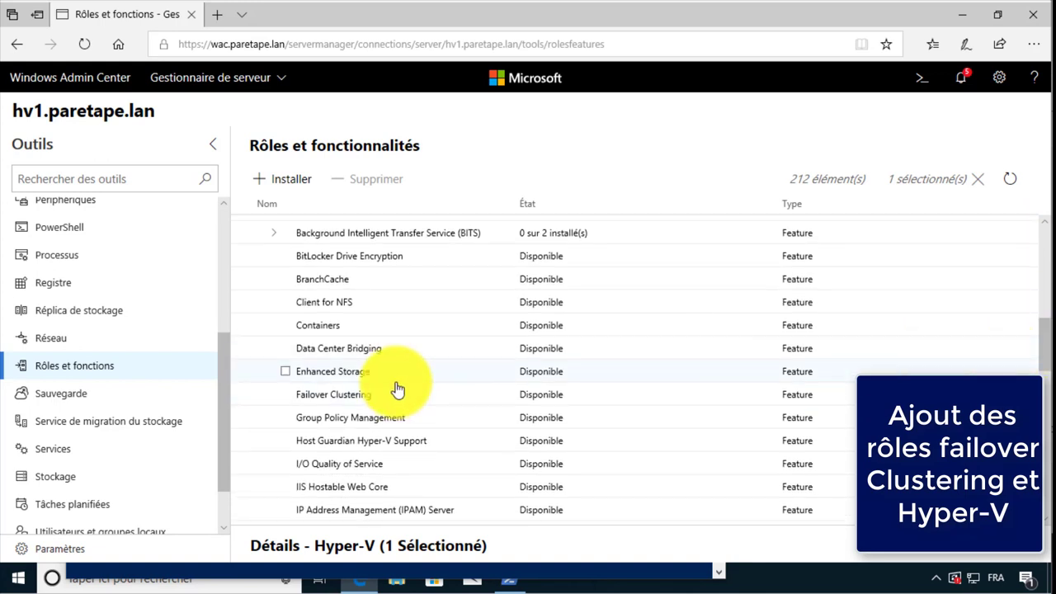
left_click(286, 398)
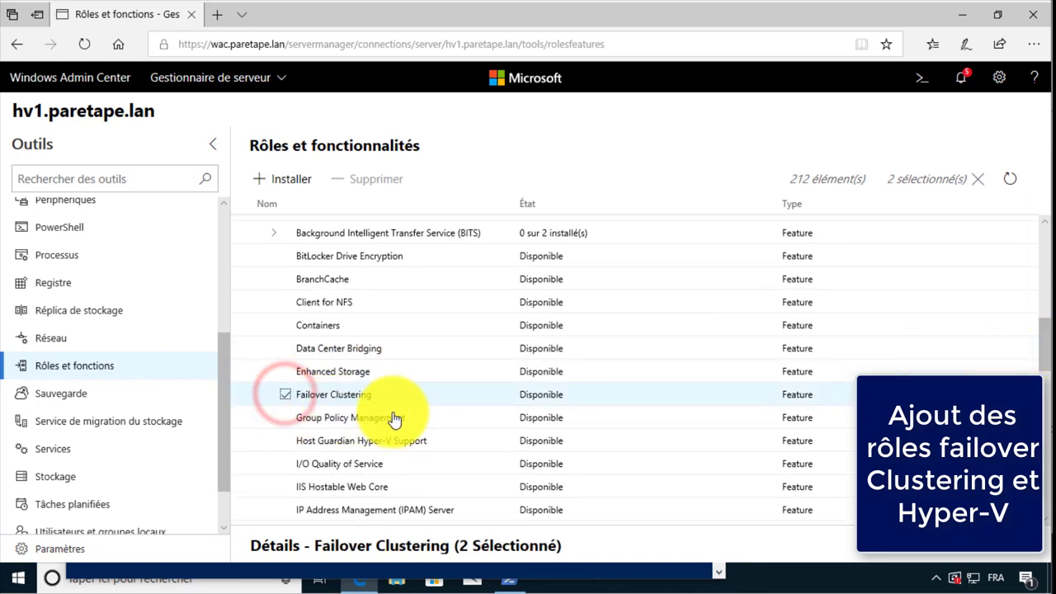
left_click_drag(398, 411, 284, 186)
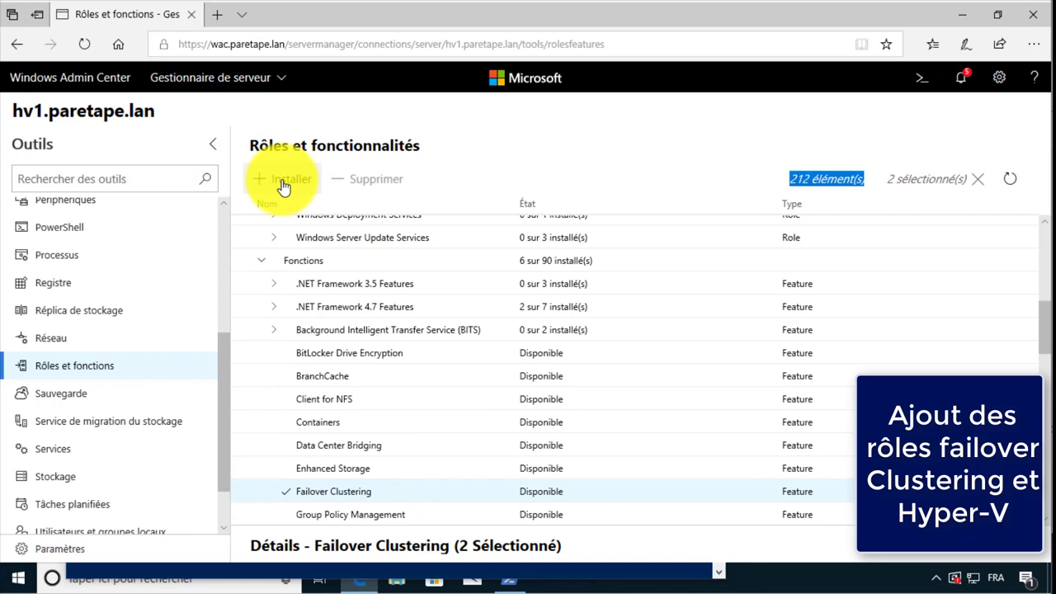
left_click(283, 182)
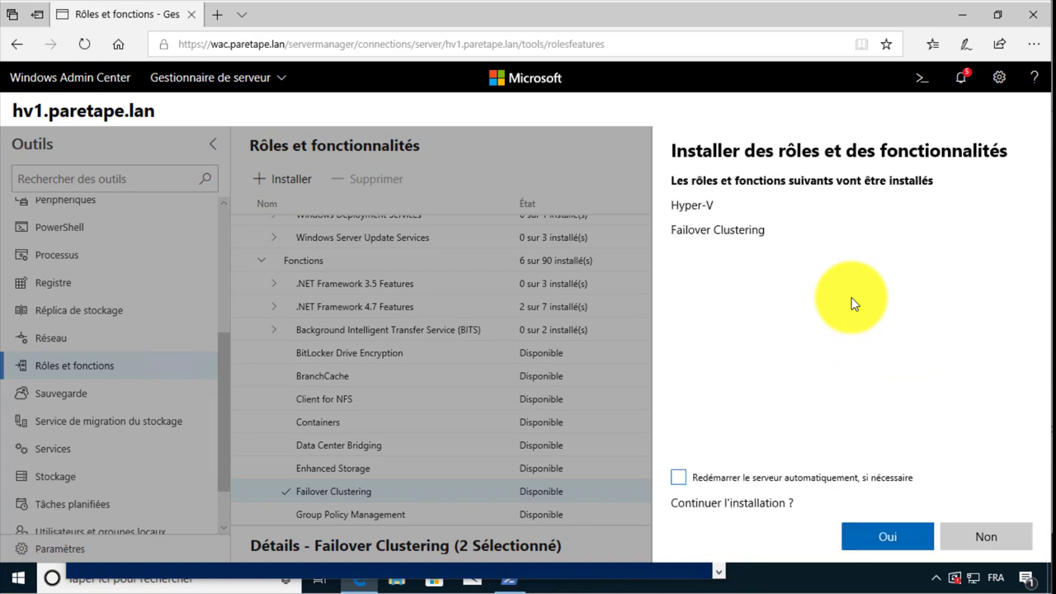
left_click(678, 480)
left_click(886, 537)
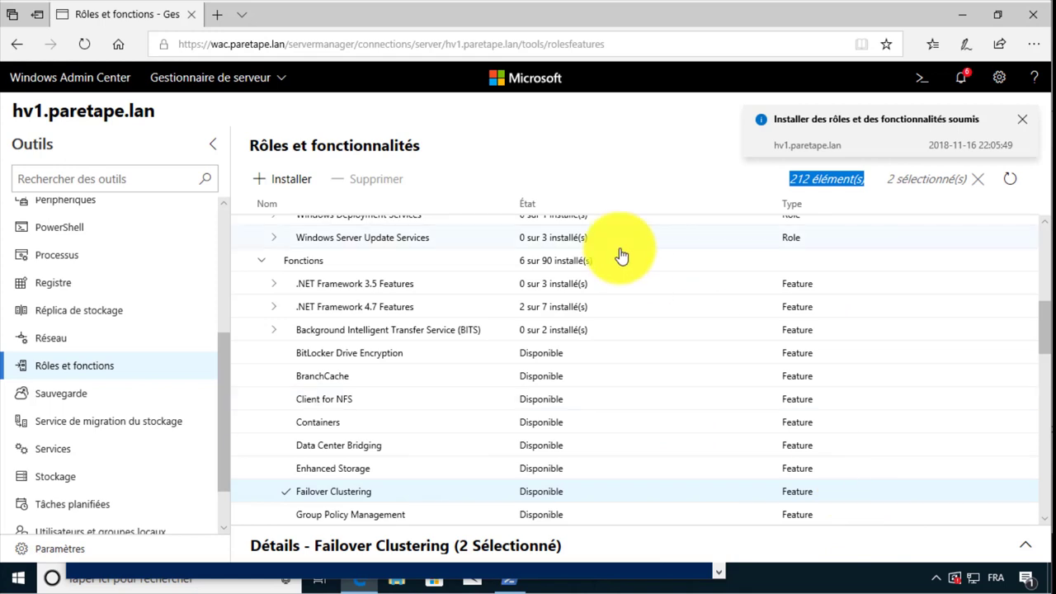
Connect to server hv2.paretape.lan and show its roles and features.
left_click(105, 80)
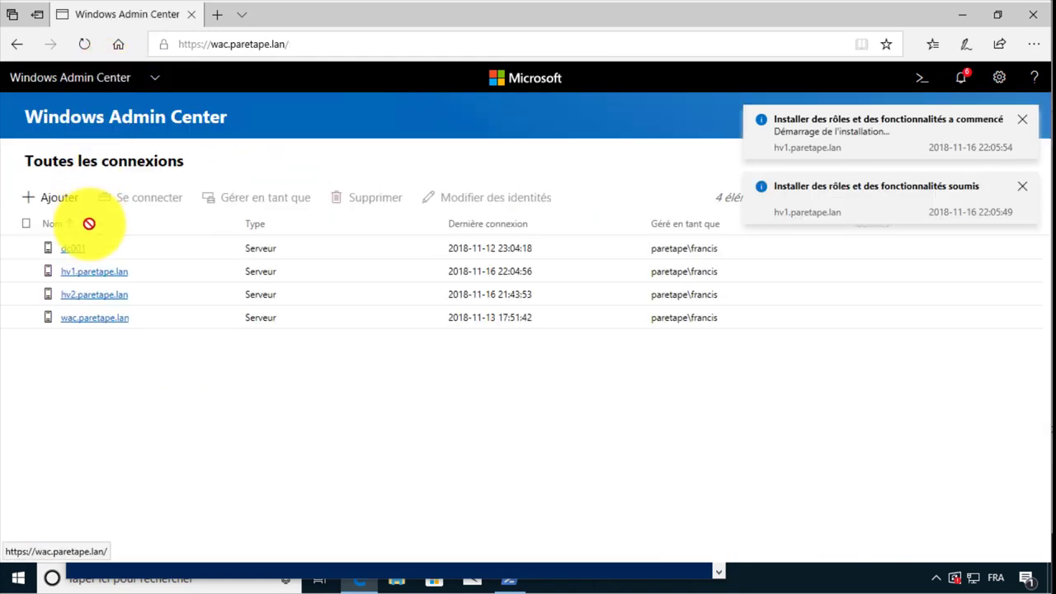
left_click(94, 295)
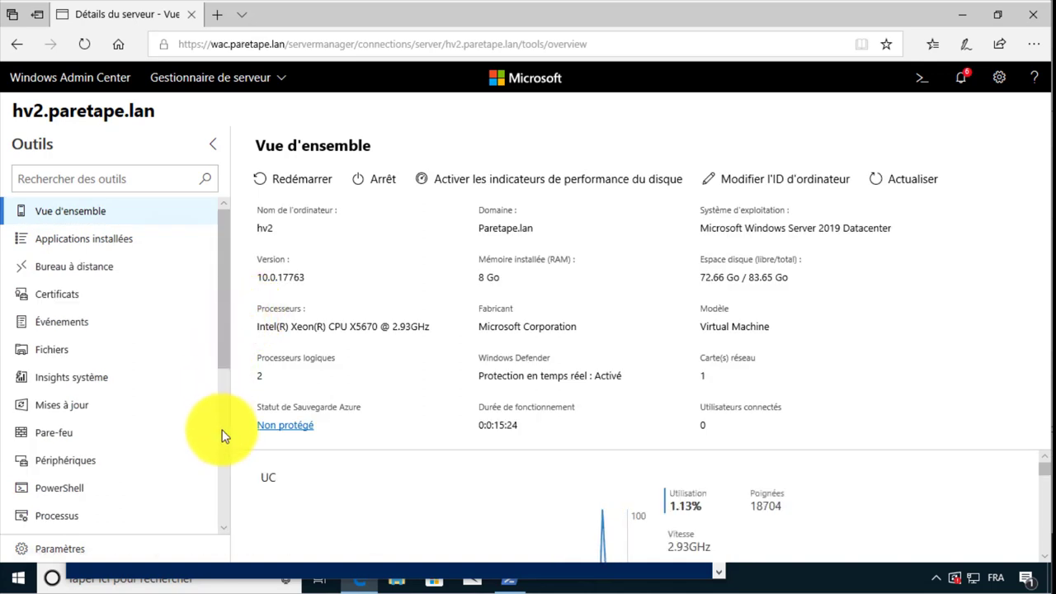
scroll(222, 435, "down", 4)
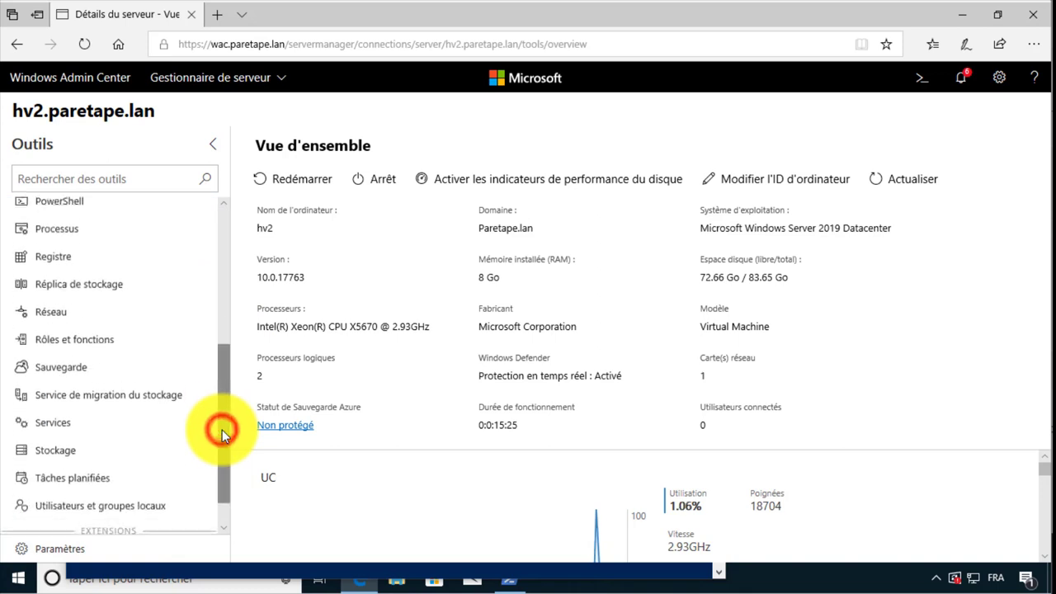
left_click(91, 341)
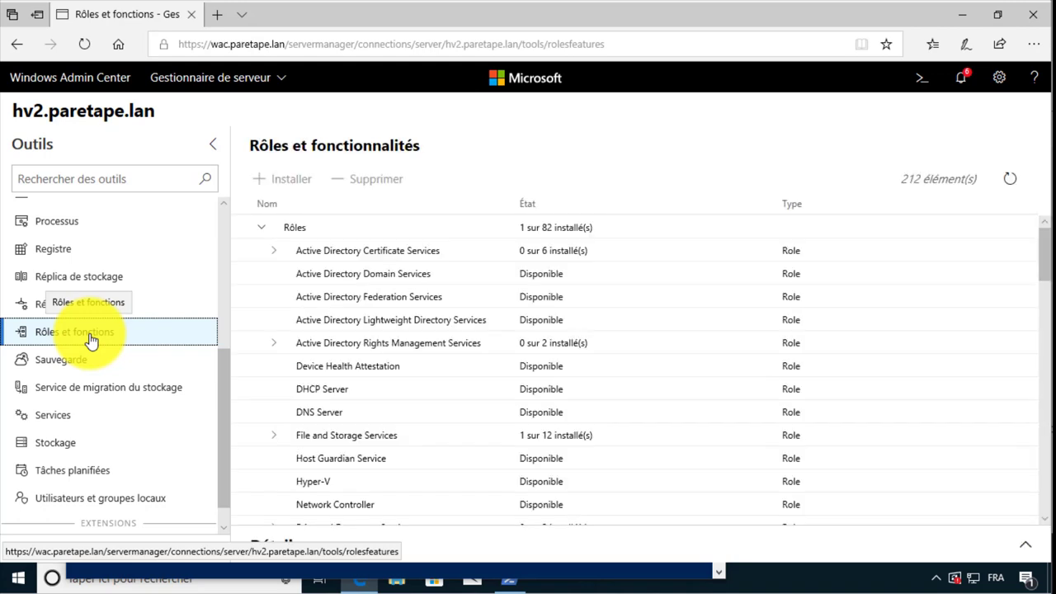
Install the Hyper-V role and the Failover Clustering feature on hv2.paretape.lan, with automatic restart if necessary.
left_click(285, 484)
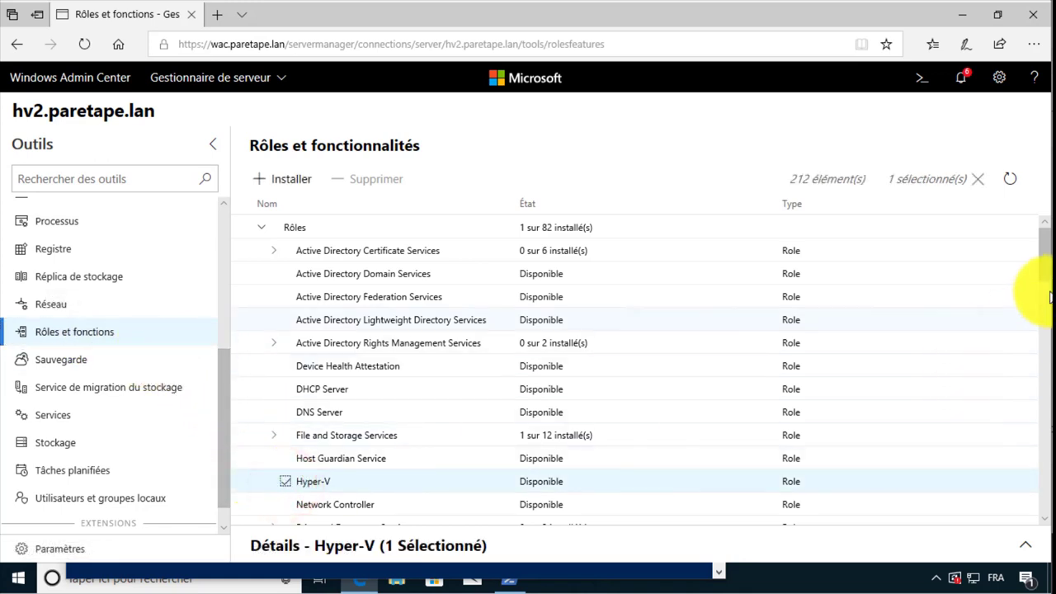
left_click_drag(1046, 271, 1047, 358)
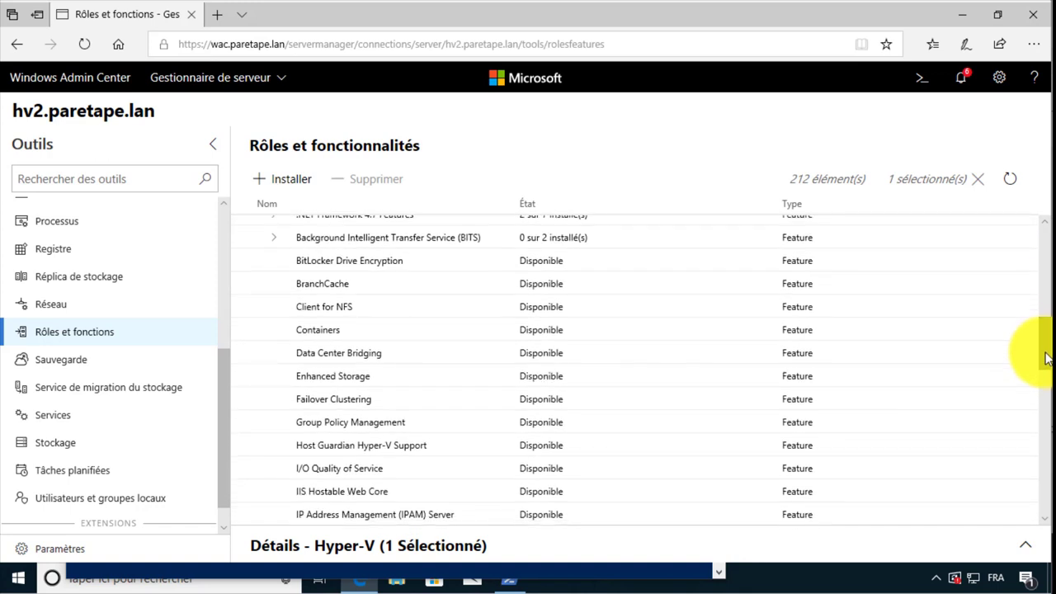
left_click(283, 401)
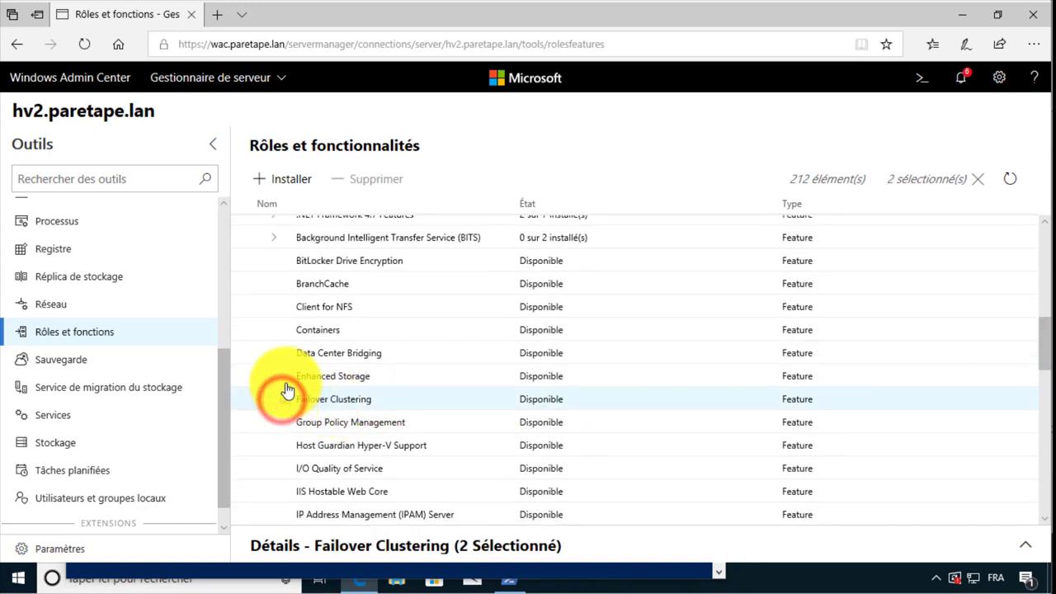
left_click(283, 188)
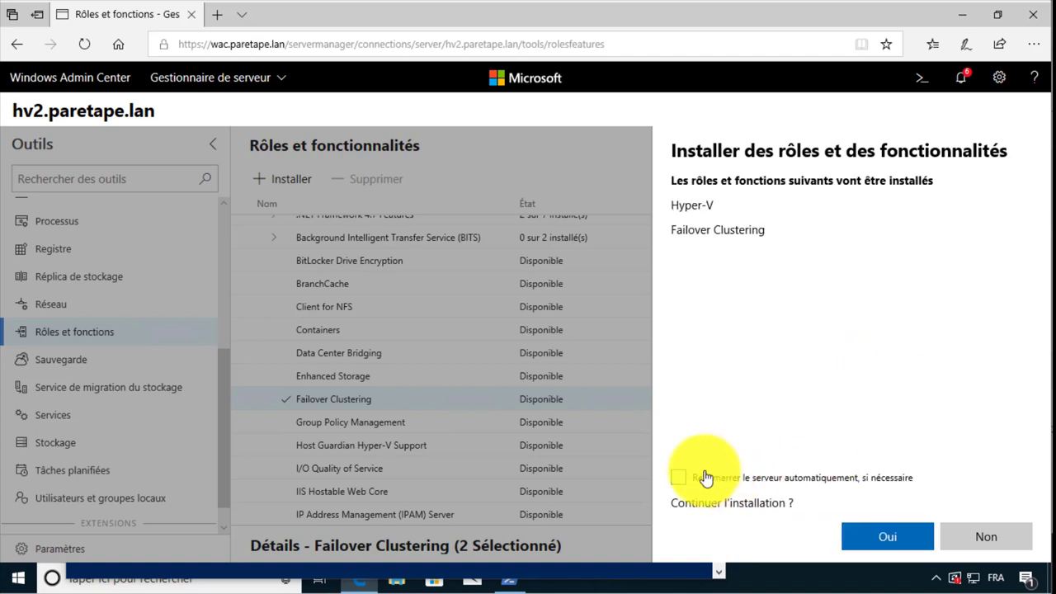
left_click(679, 477)
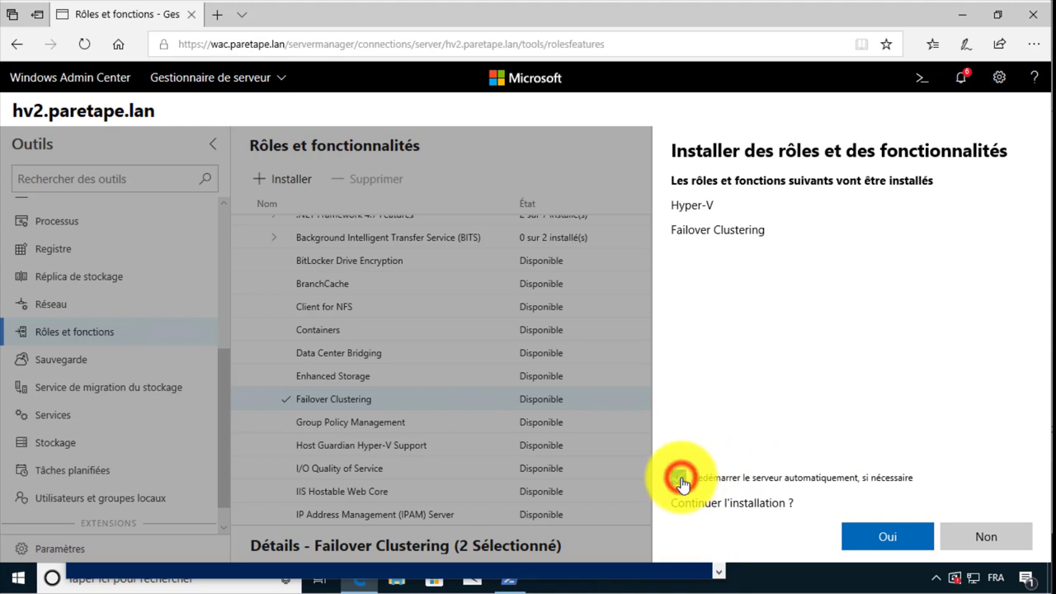
left_click(908, 538)
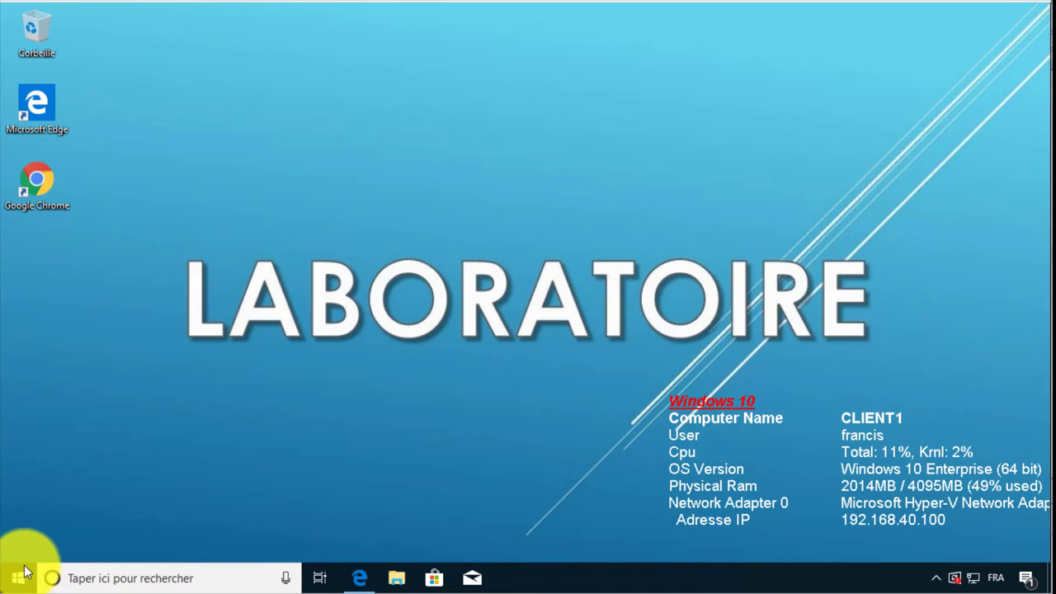
Launch Failover Cluster Manager from the Windows administrative tools.
left_click(20, 576)
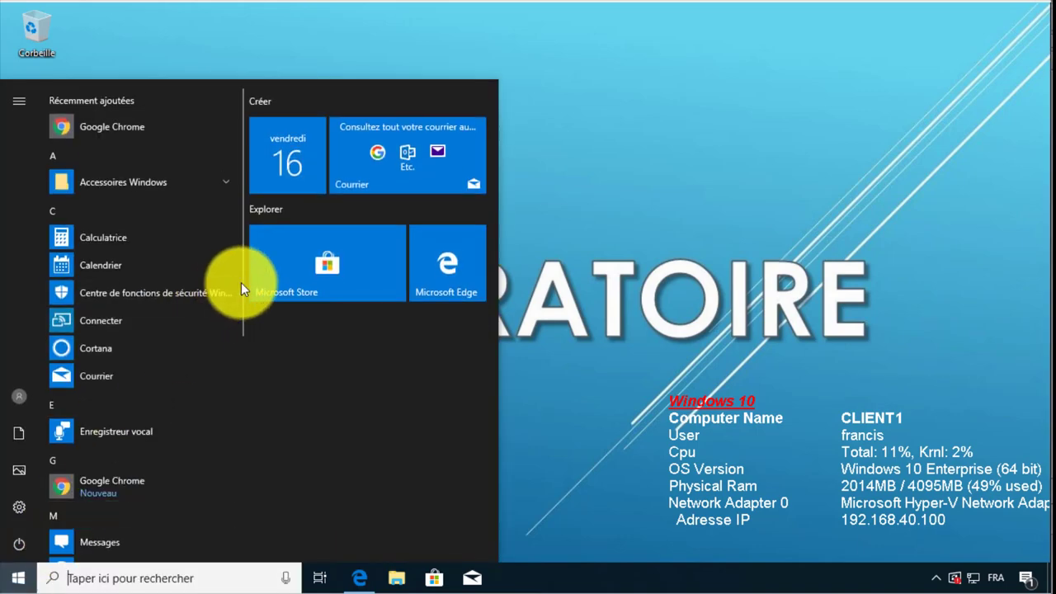
left_click_drag(241, 284, 236, 460)
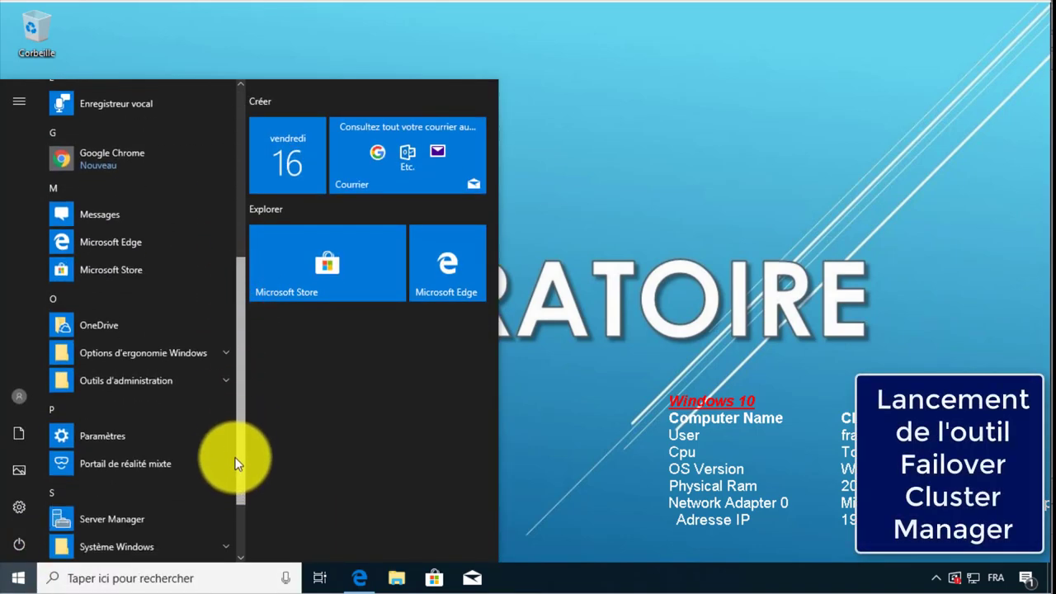
left_click(166, 364)
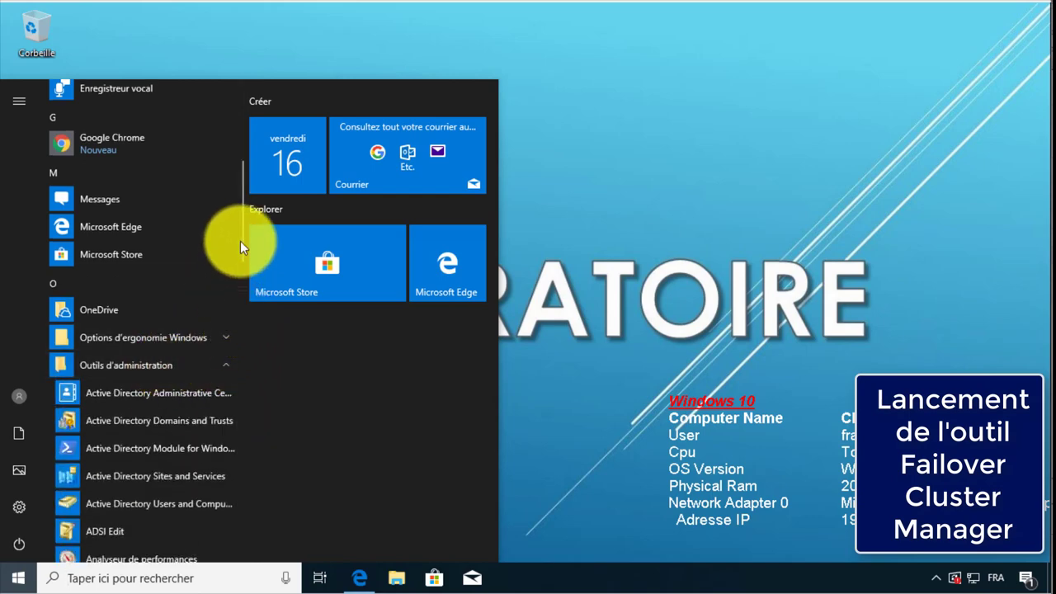
left_click_drag(241, 242, 241, 320)
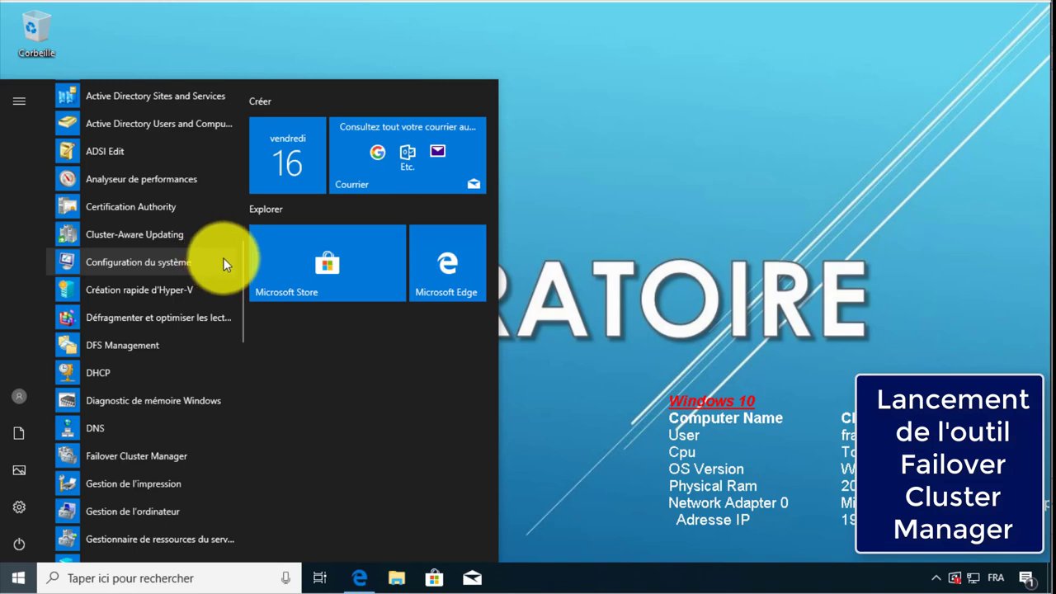
left_click(180, 458)
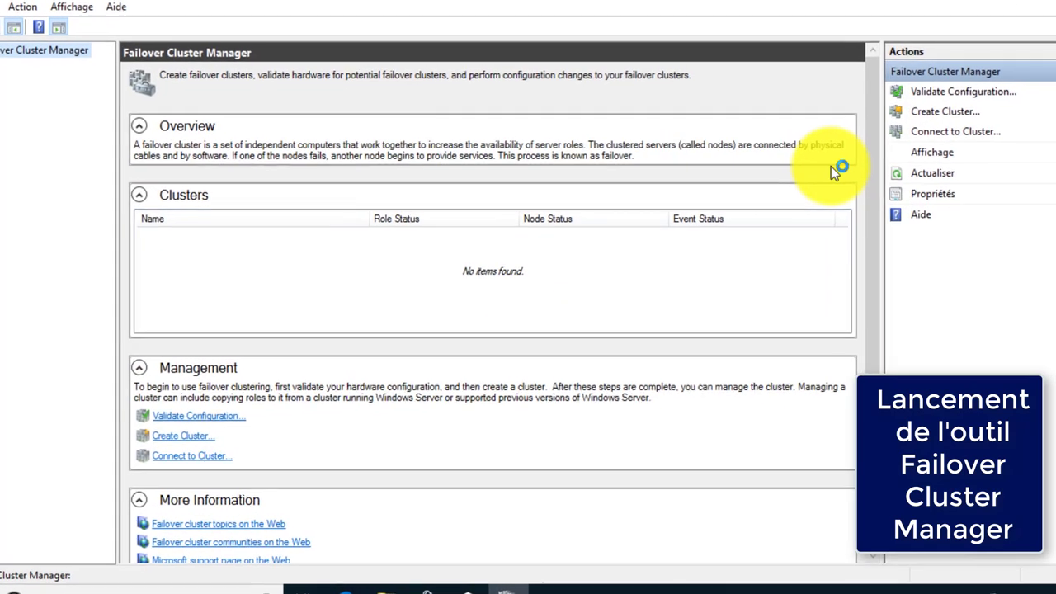
Start creating a cluster and add servers HV1 and hv2 as its member nodes.
left_click(949, 105)
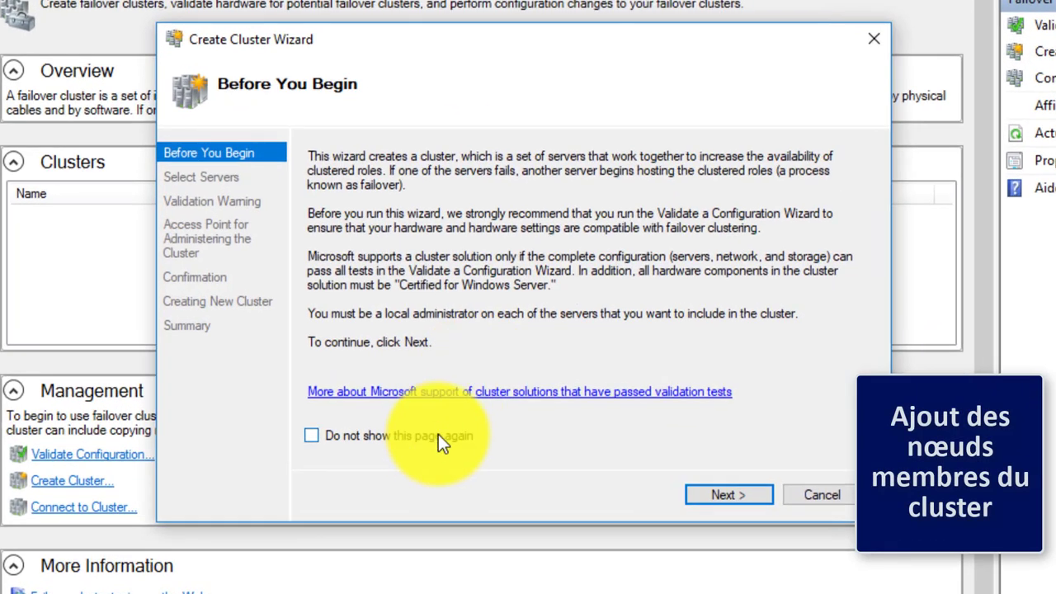
left_click(469, 409)
left_click(743, 495)
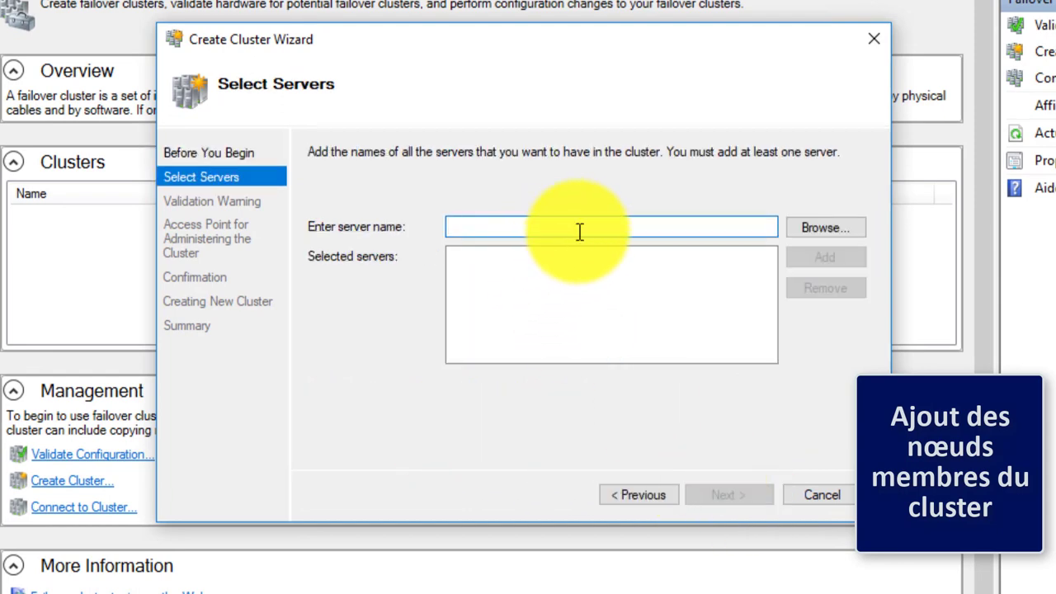
left_click(622, 233)
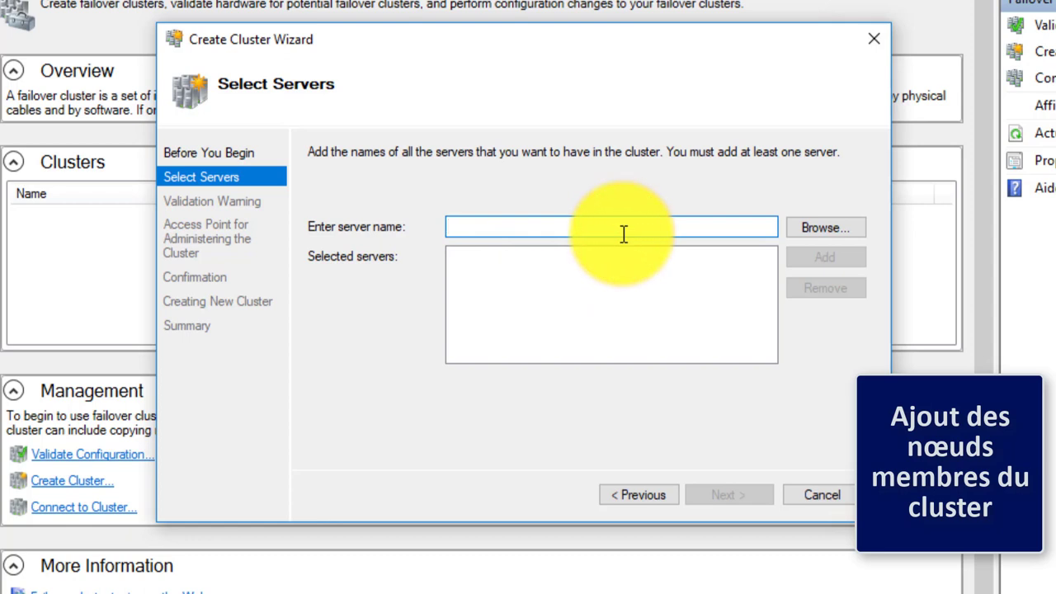
type("HV")
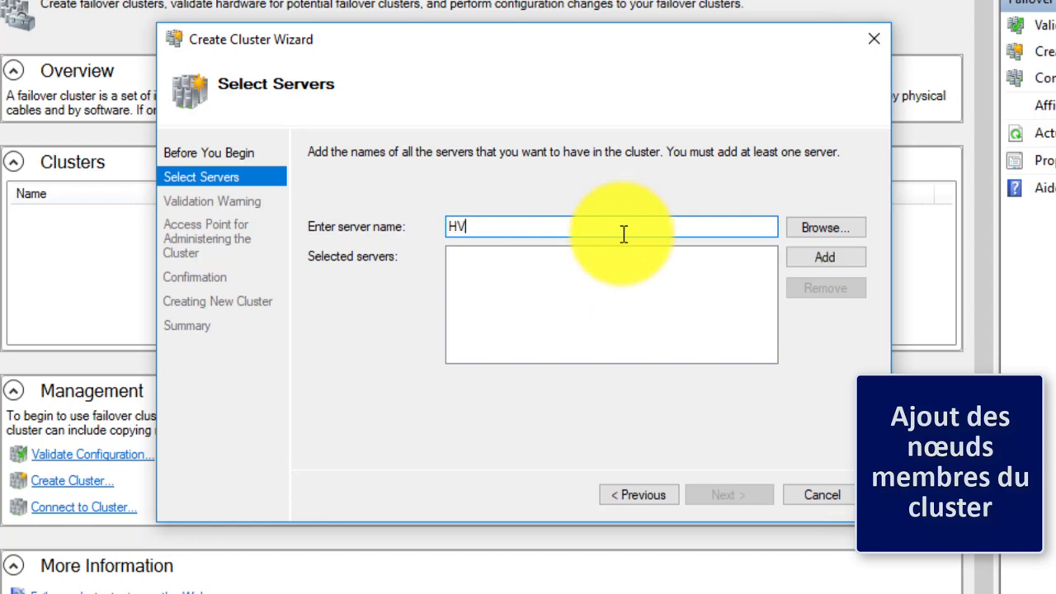
type("1")
left_click(842, 256)
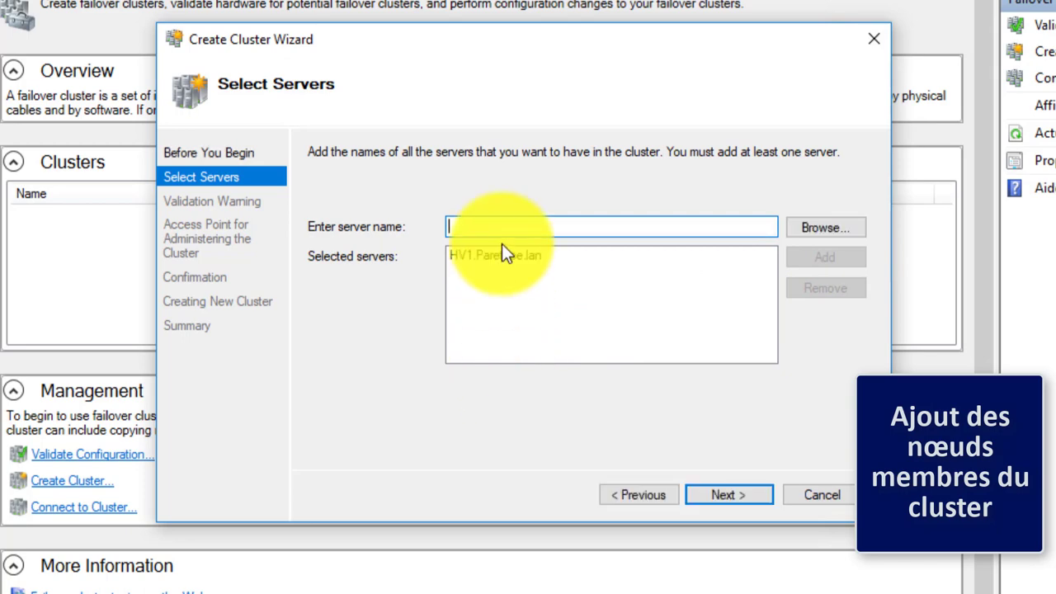
left_click(522, 224)
type("hv2")
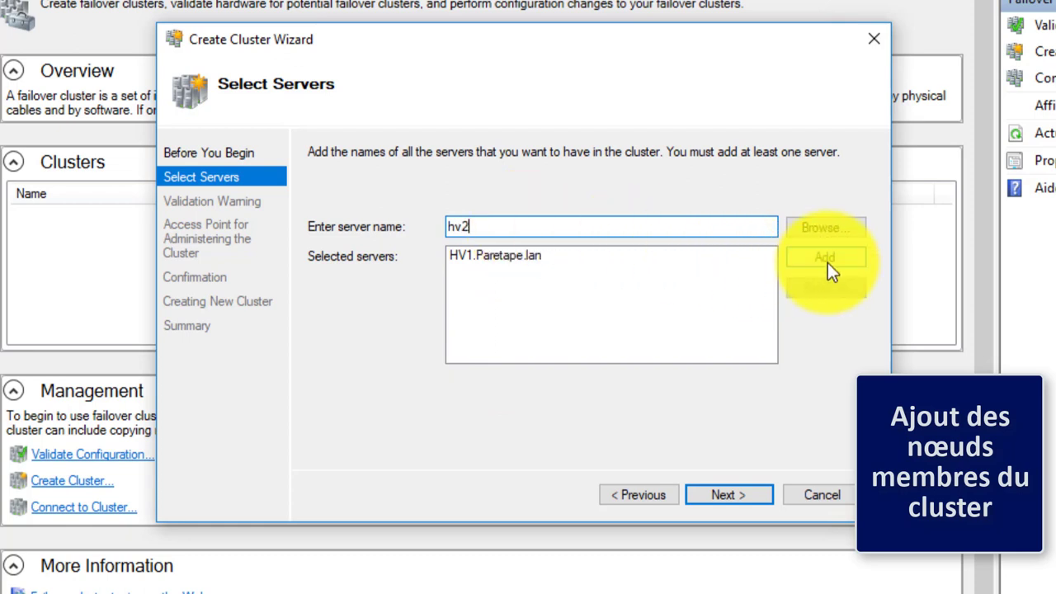
left_click(828, 261)
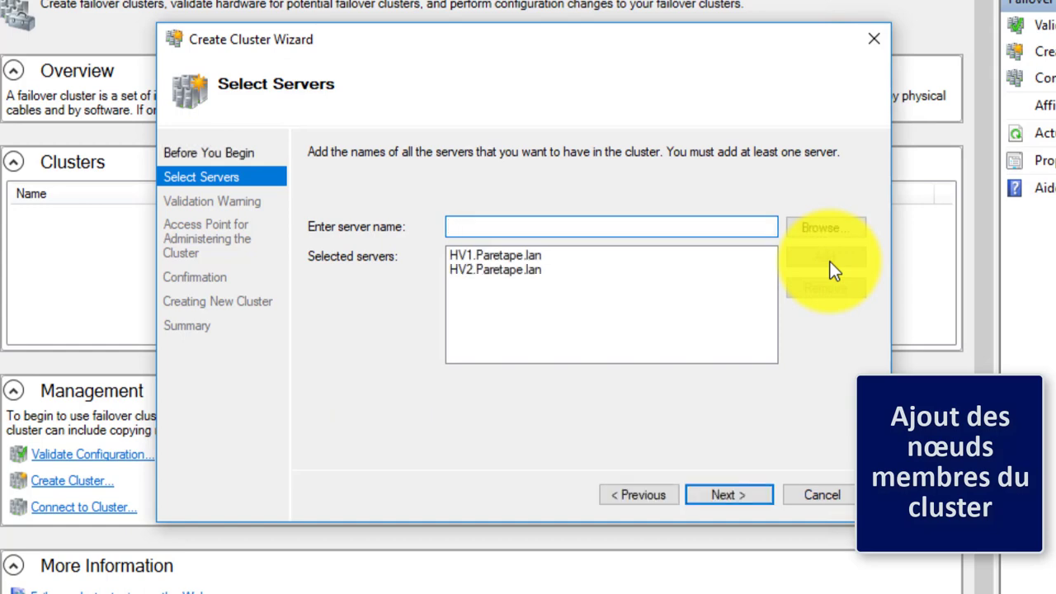
left_click(756, 496)
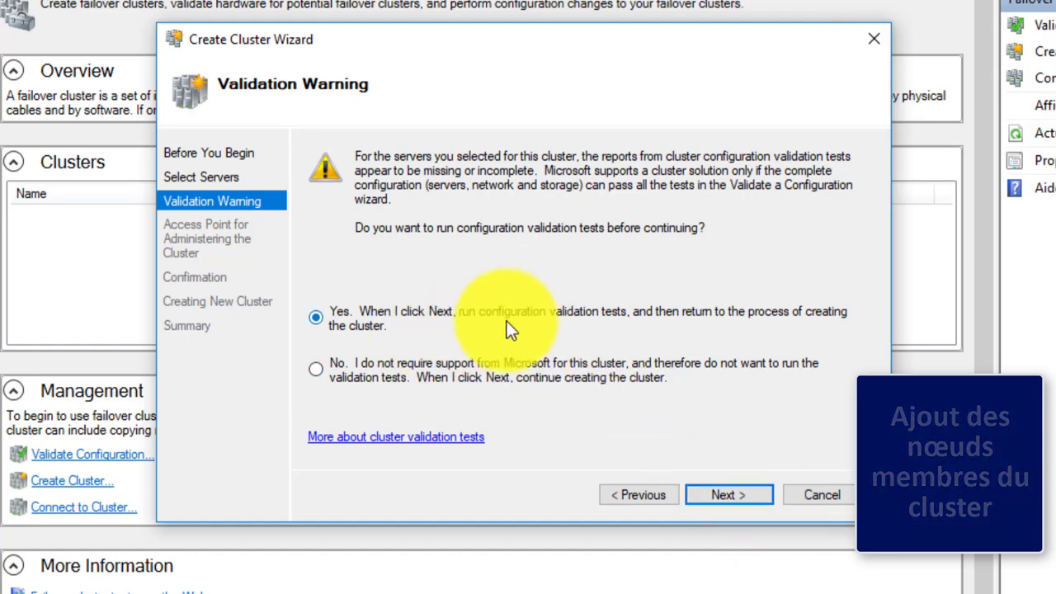
Run all configuration validation tests on both cluster servers, review the results and finish the validation.
left_click(731, 497)
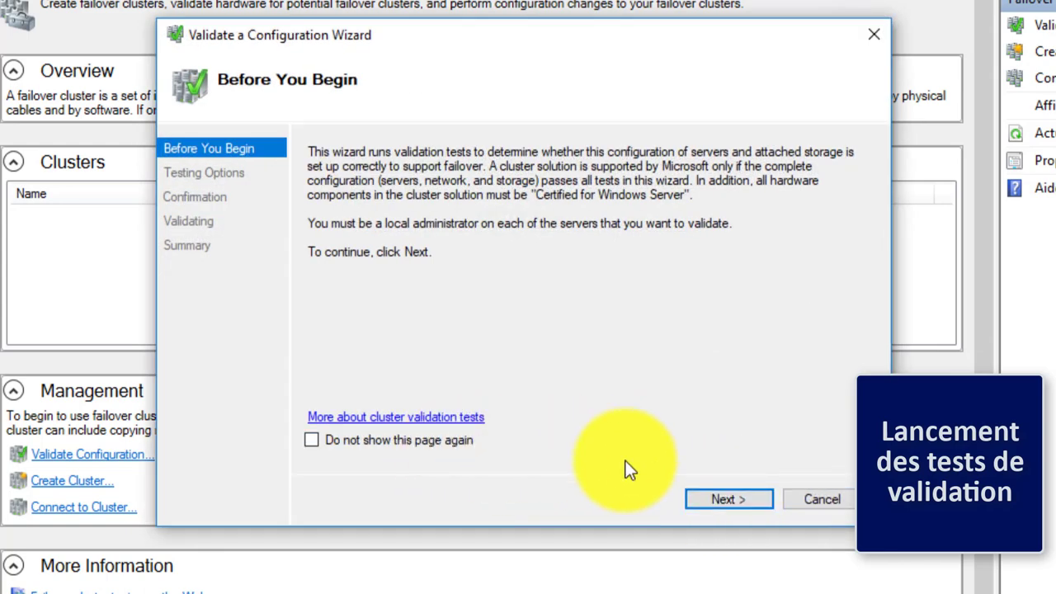
left_click(737, 500)
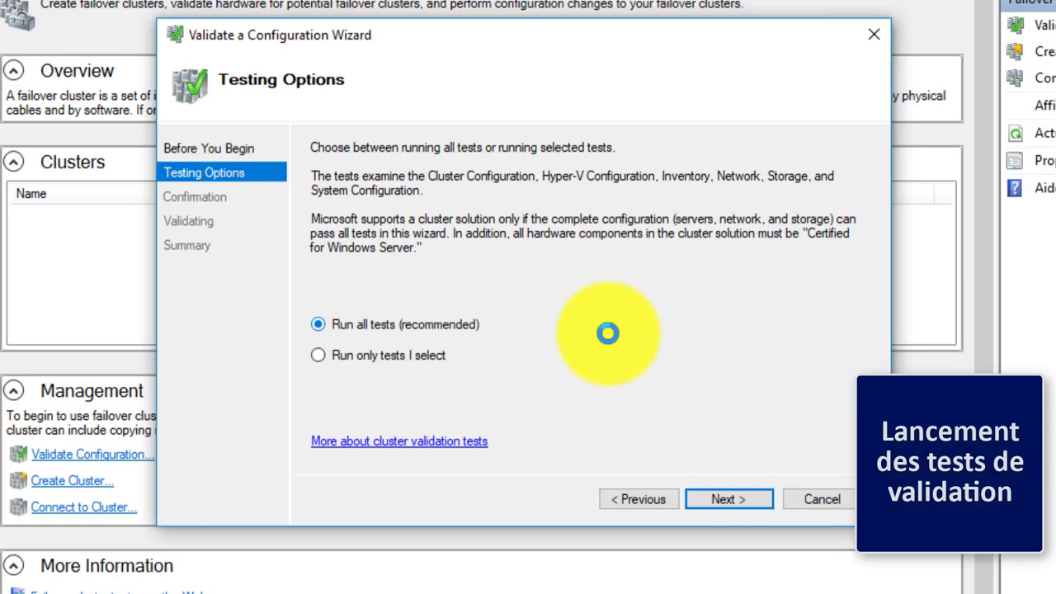
left_click(724, 505)
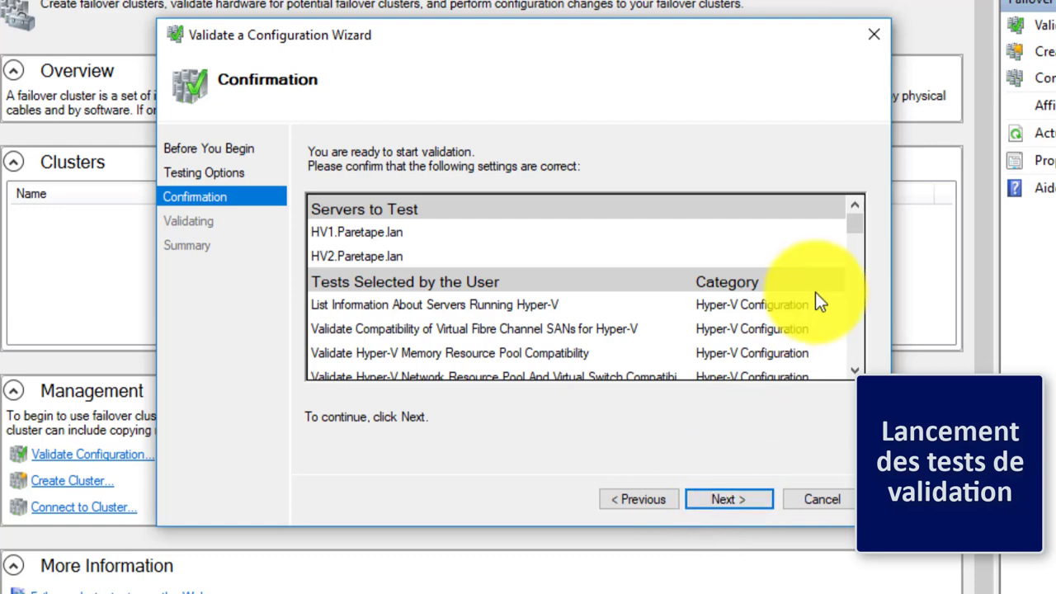
left_click(745, 499)
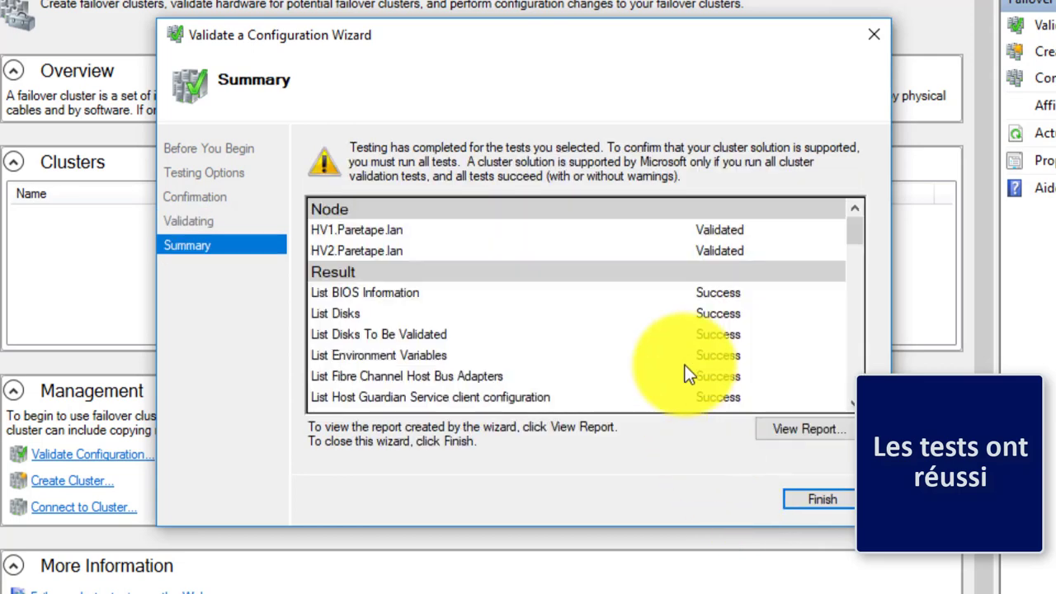
left_click_drag(854, 225, 855, 381)
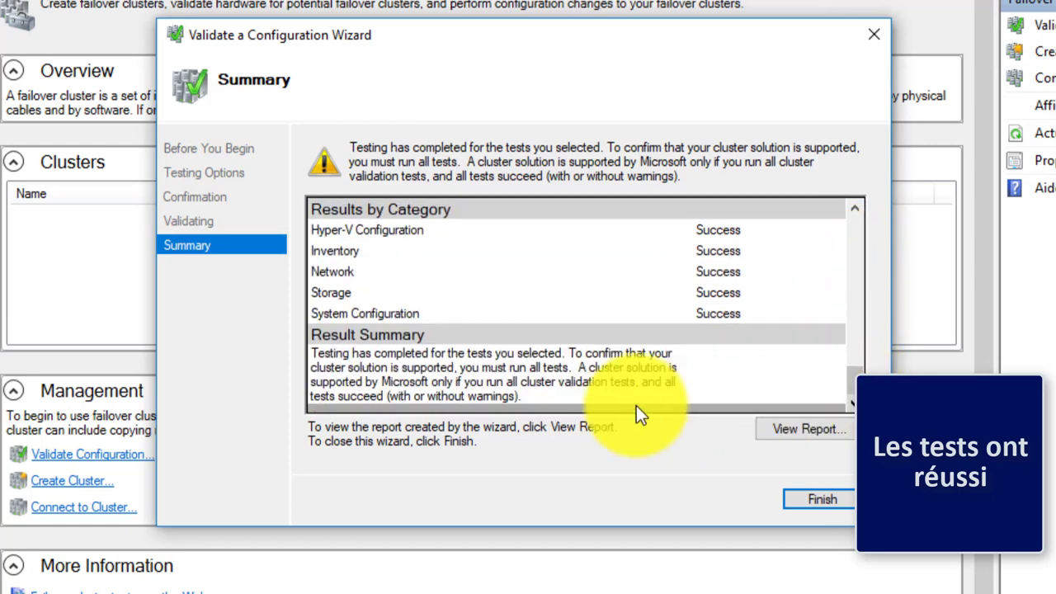
left_click(808, 498)
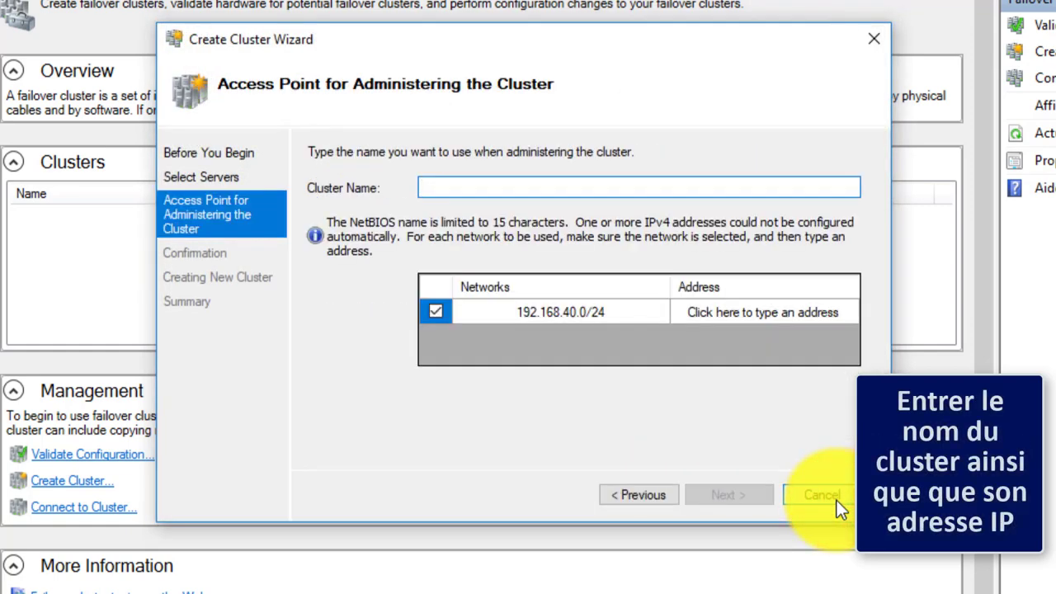
Name the cluster HV and assign it the address 192.168.40.25 on the 192.168.40.0/24 network.
left_click(572, 192)
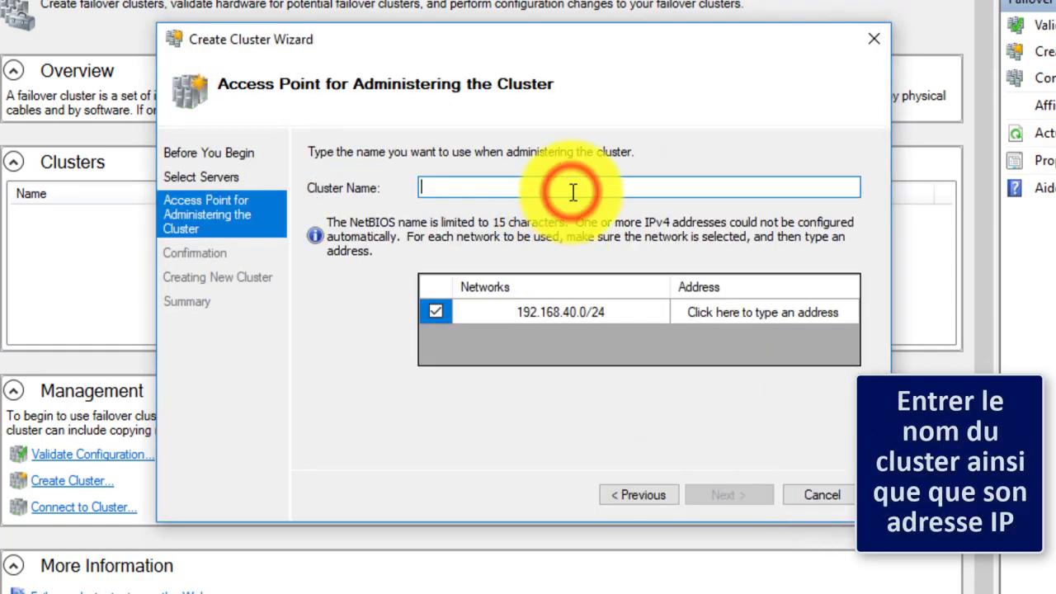
type("HV")
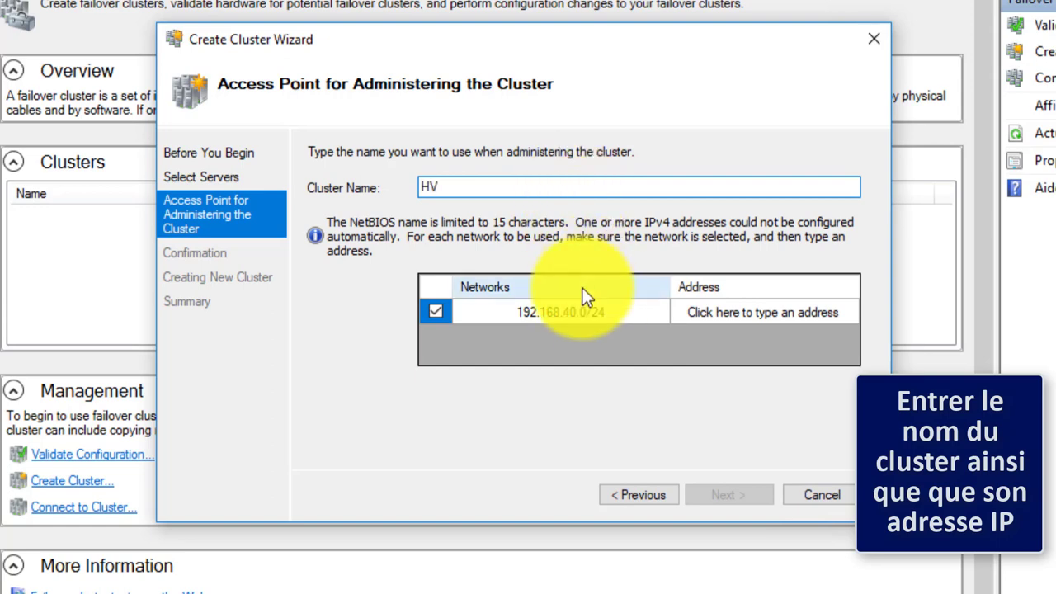
left_click(706, 311)
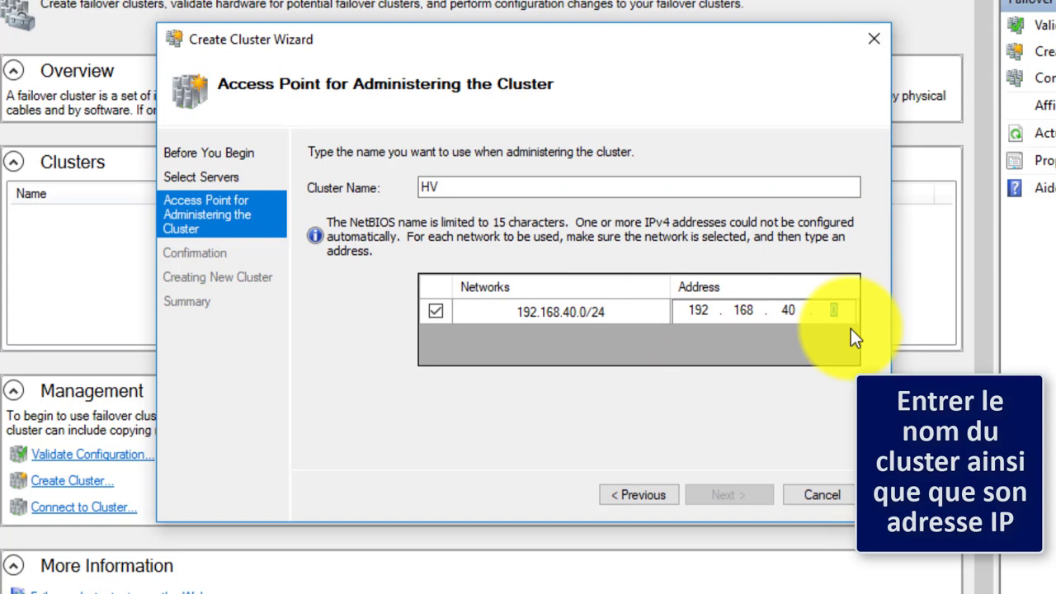
type("25")
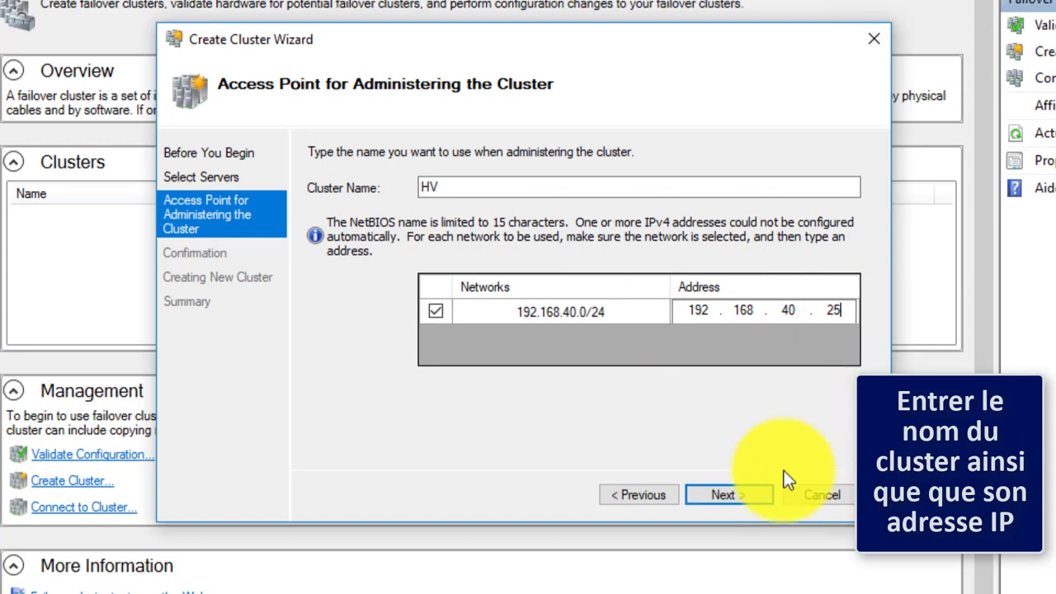
left_click(744, 496)
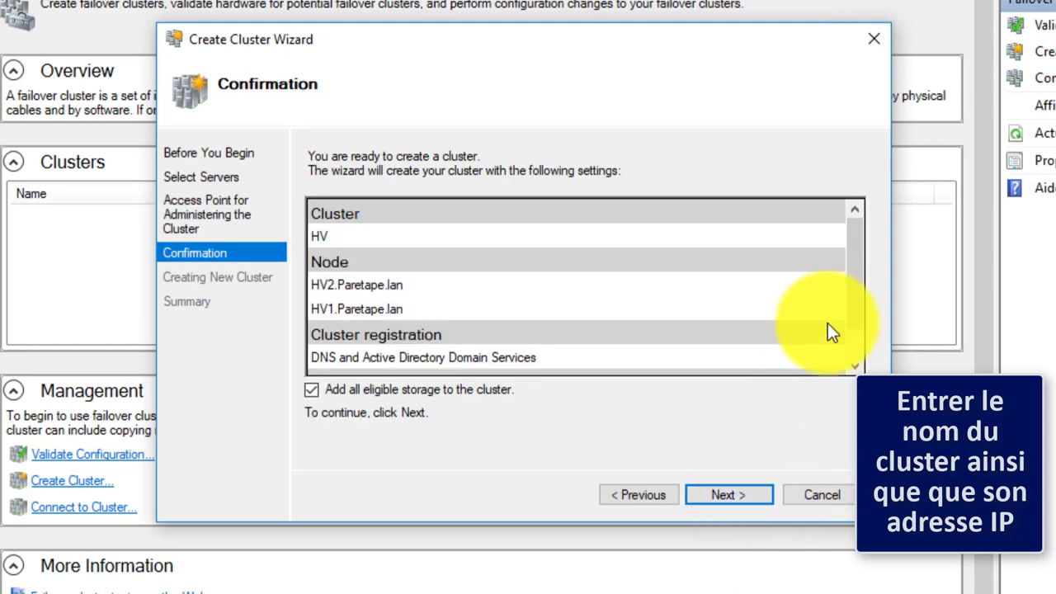
Review the cluster settings, create the cluster with all eligible storage added, and finish the wizard after checking its summary.
left_click_drag(852, 273, 856, 326)
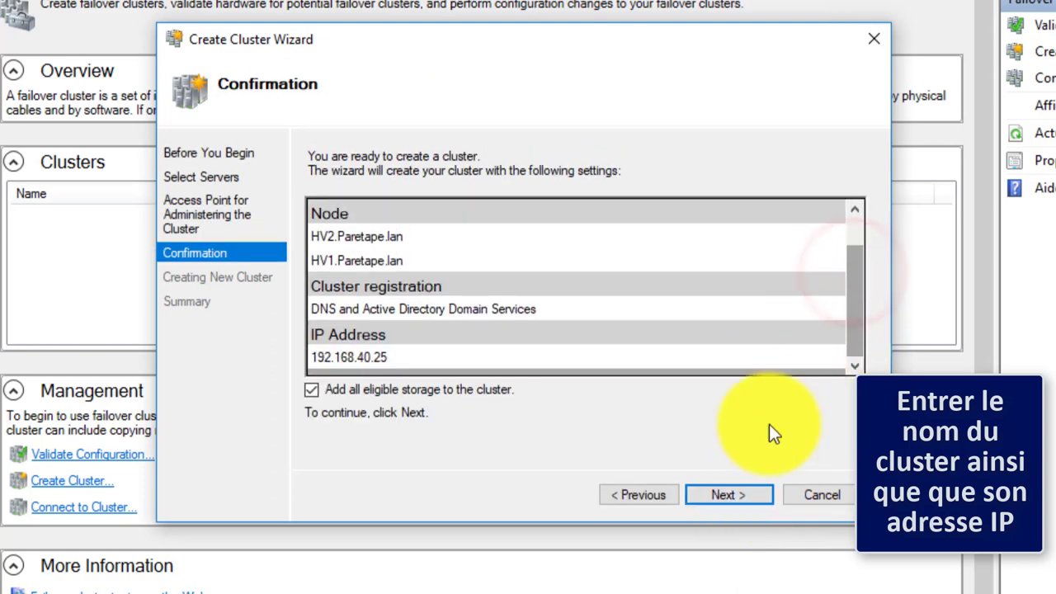
left_click(731, 502)
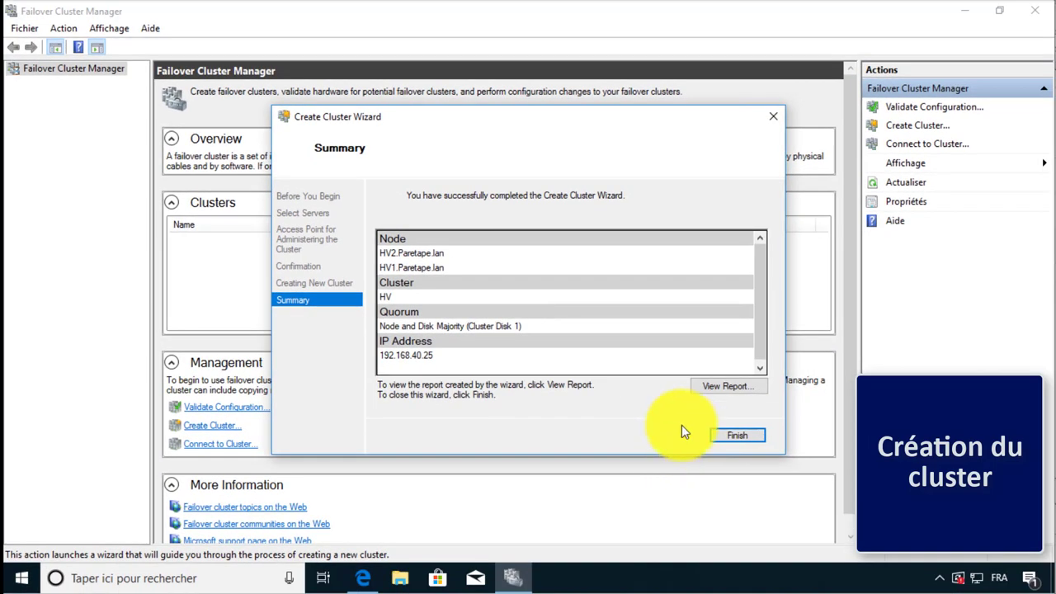
left_click_drag(758, 291, 760, 323)
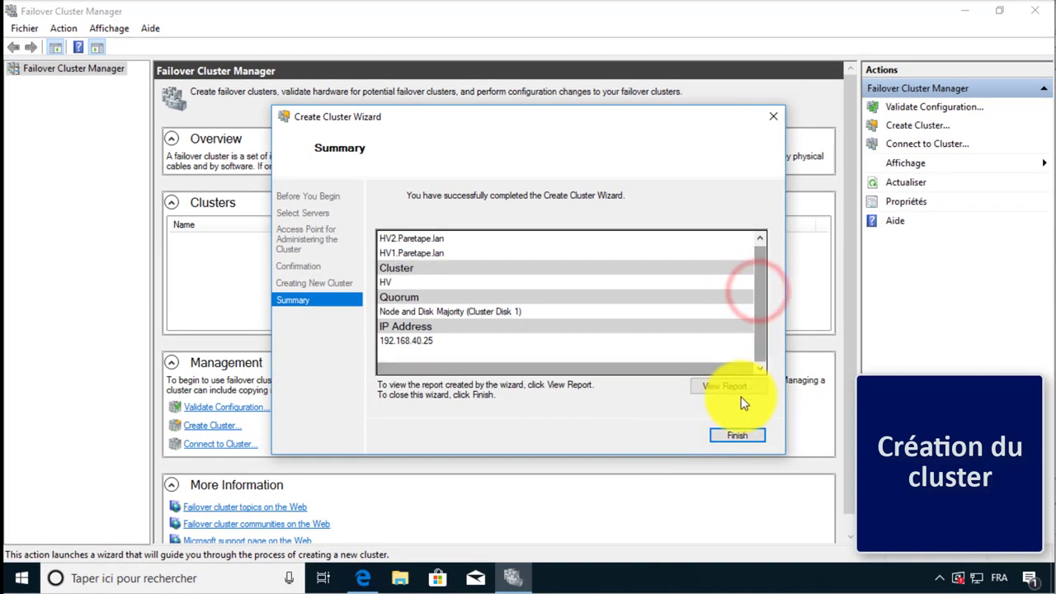
left_click(742, 437)
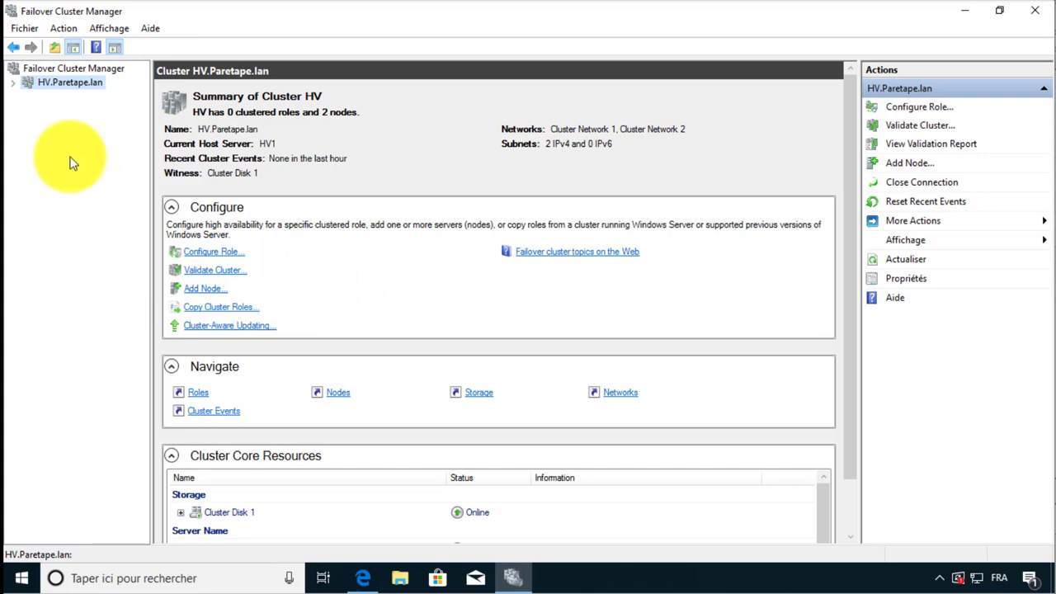
Expand the HV.Paretape.lan cluster and examine its roles and nodes.
left_click(12, 83)
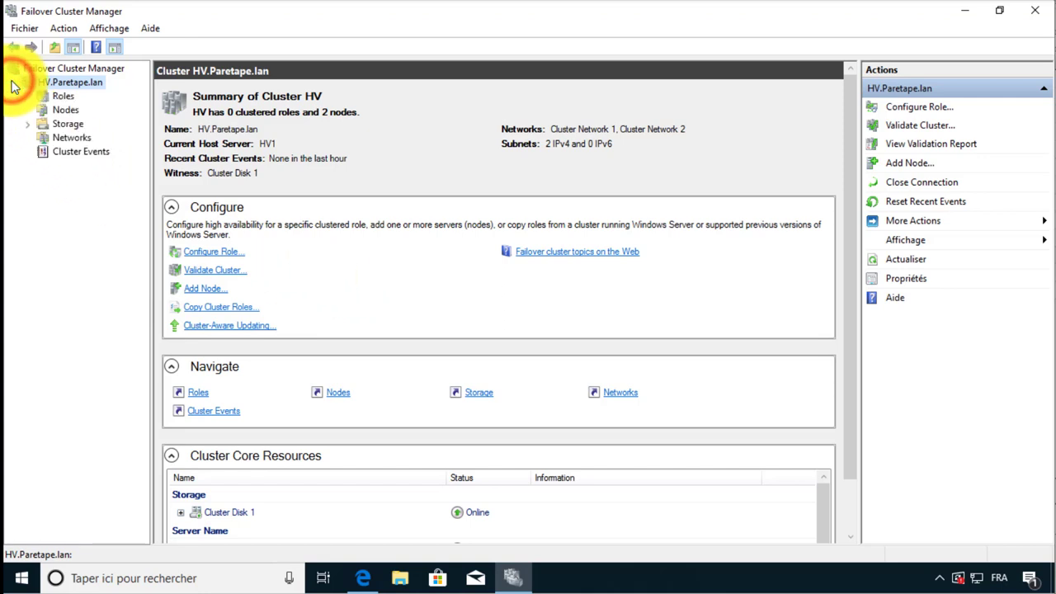
left_click(68, 97)
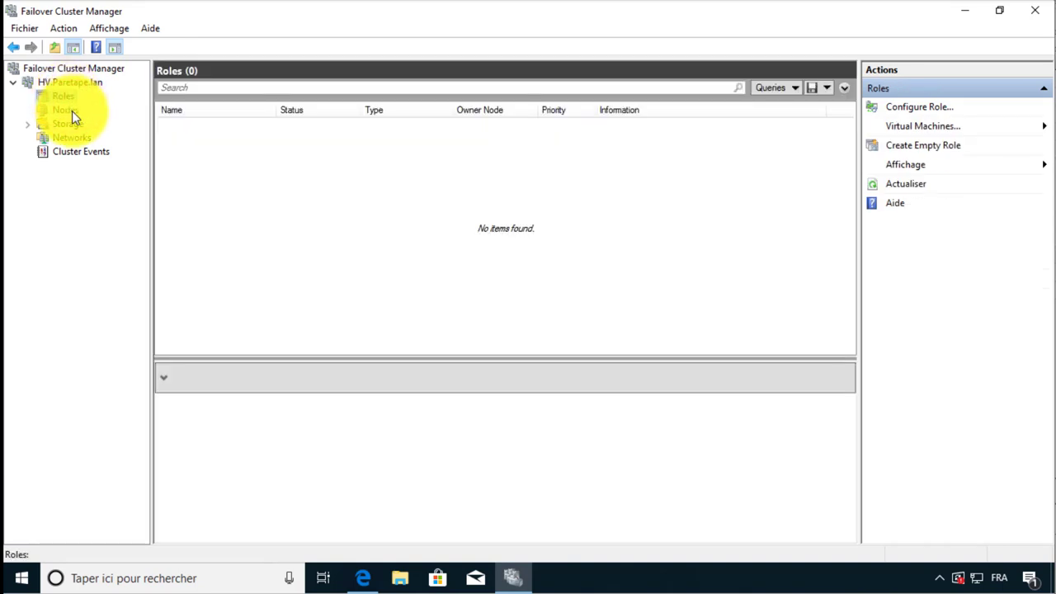
left_click(72, 111)
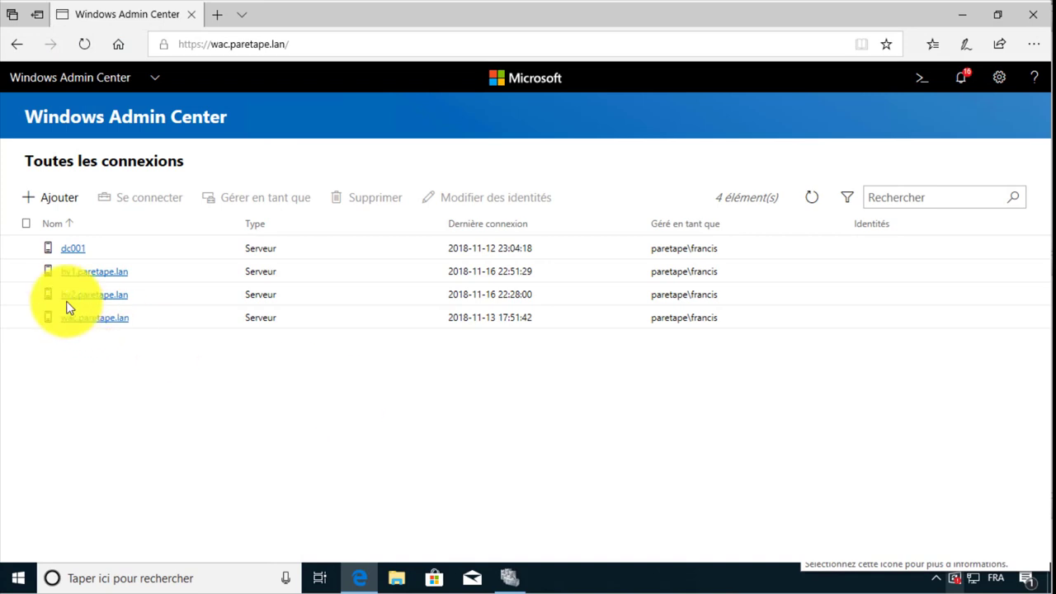
Switch to Windows Admin Center and remove the hv1.paretape.lan and hv2.paretape.lan server connections.
left_click(101, 388)
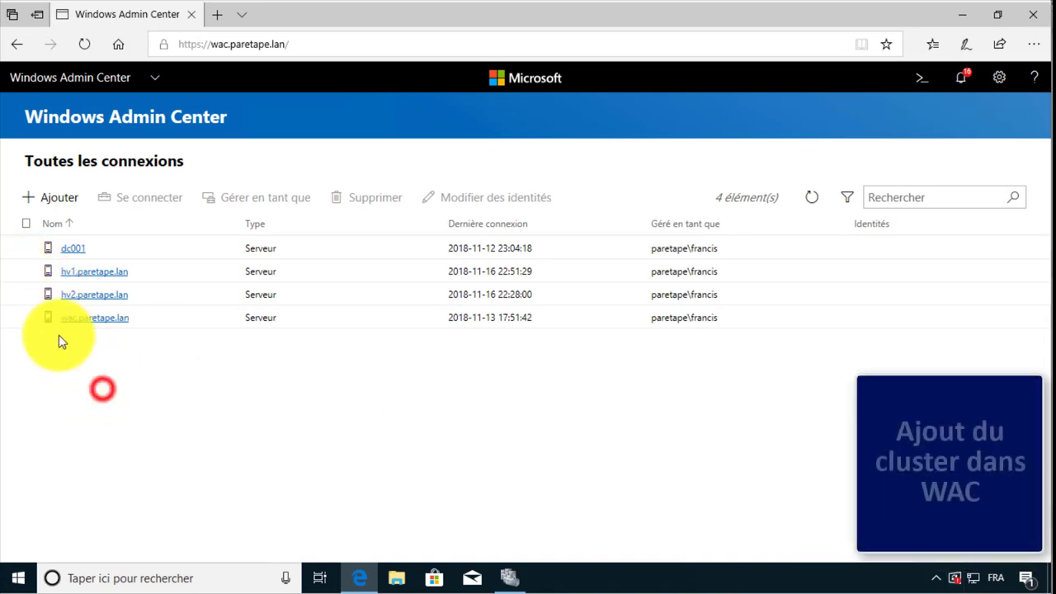
left_click(29, 273)
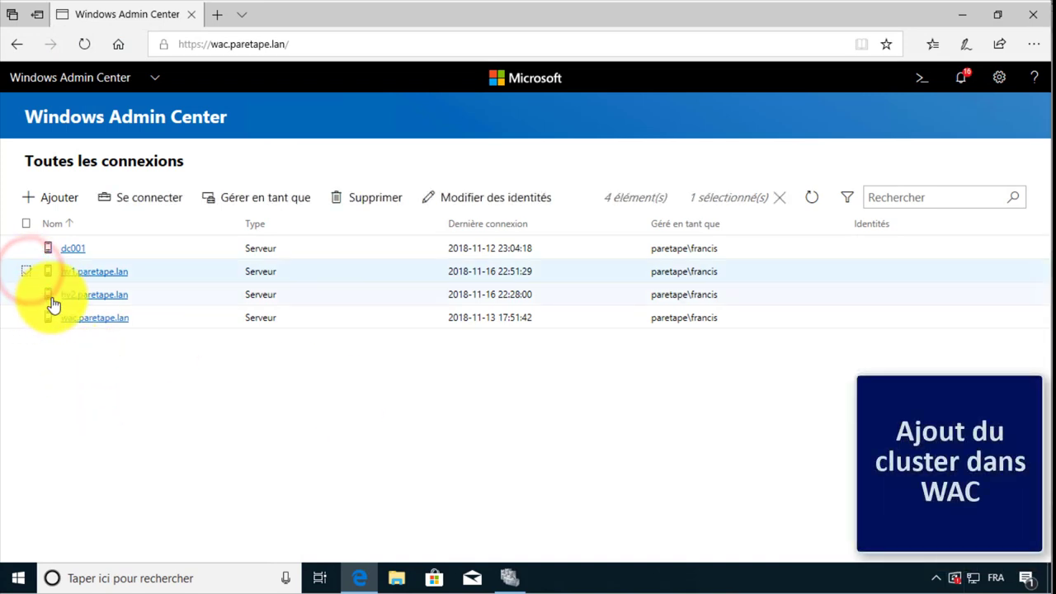
left_click(28, 299)
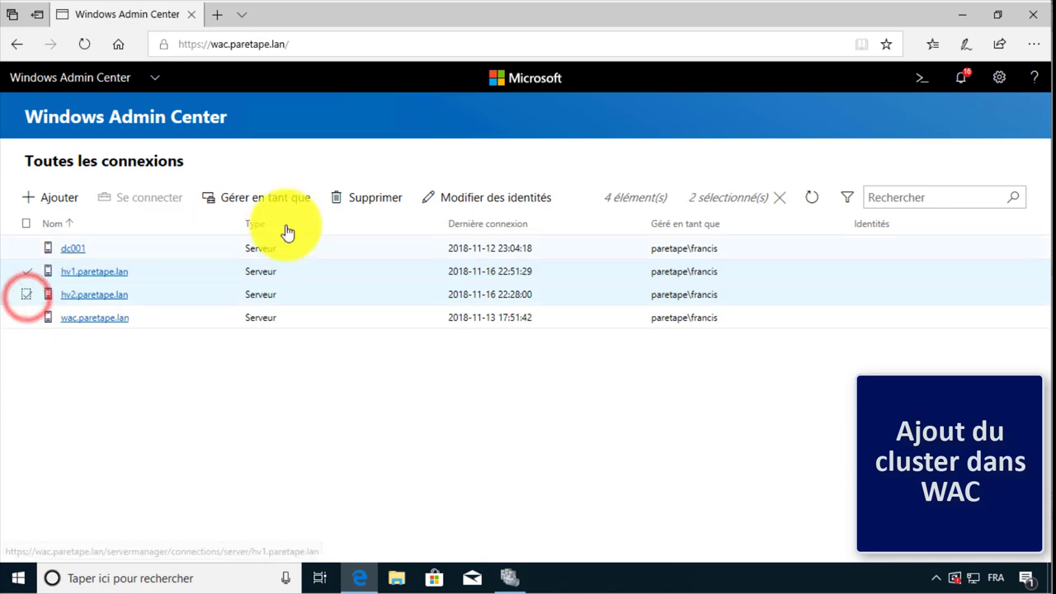
left_click(366, 205)
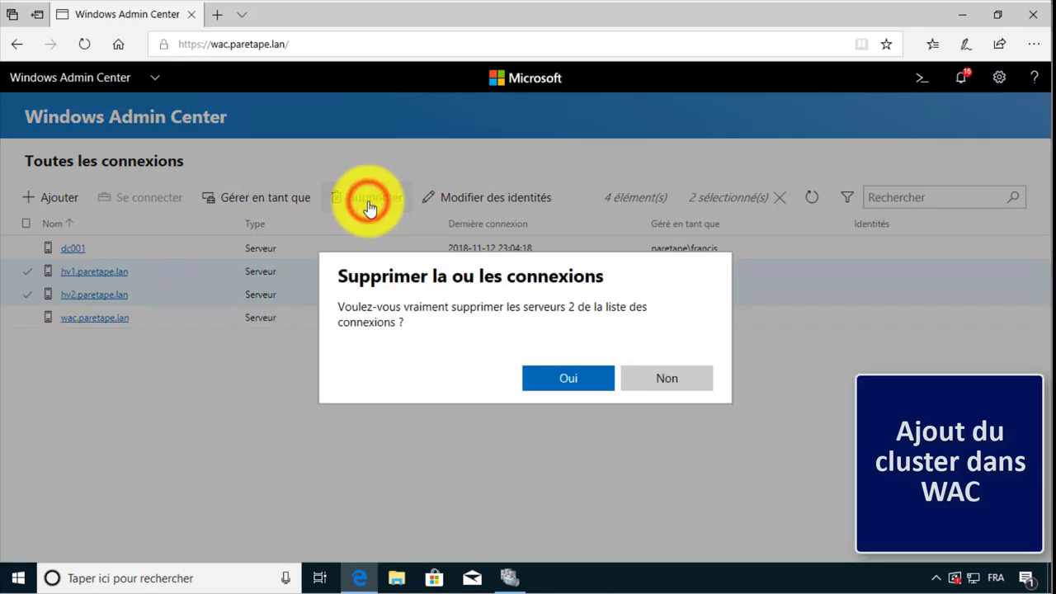
left_click(587, 392)
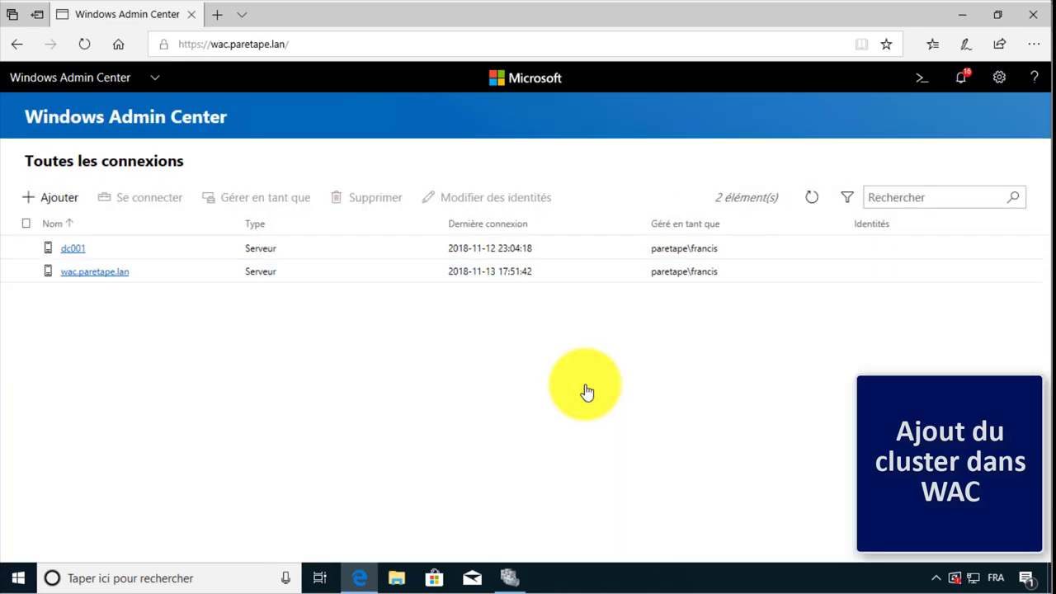
Add a failover cluster connection for HV together with its member servers, and open the hv.paretape.lan connection.
left_click(62, 200)
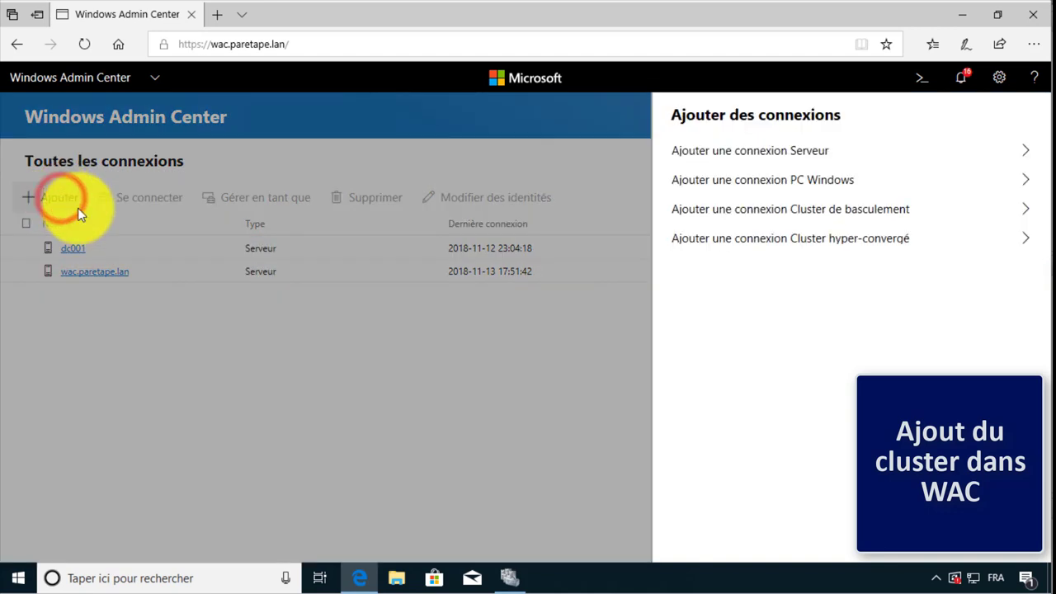
left_click(835, 211)
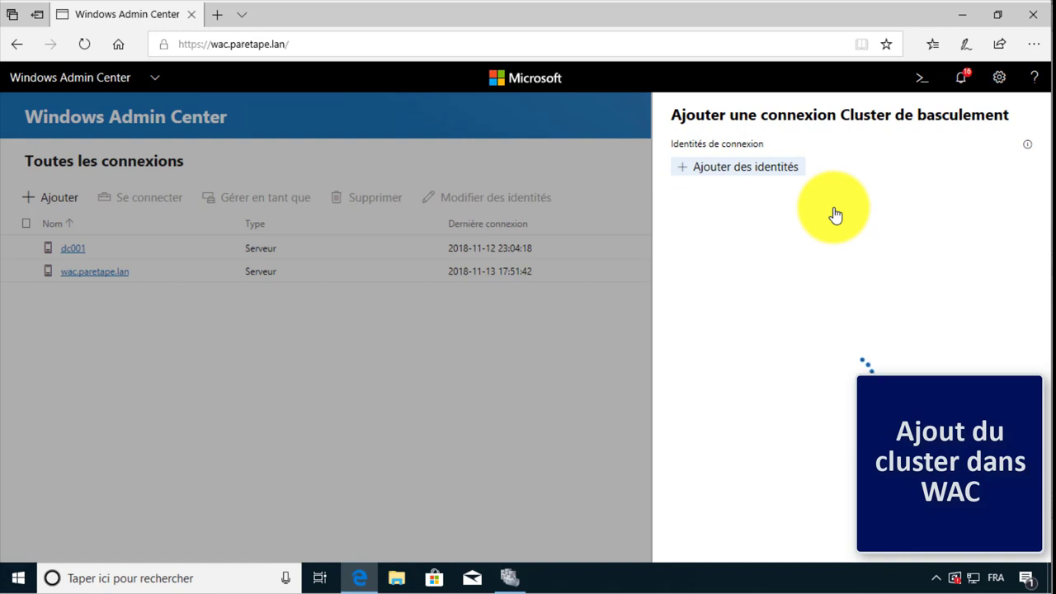
left_click(790, 289)
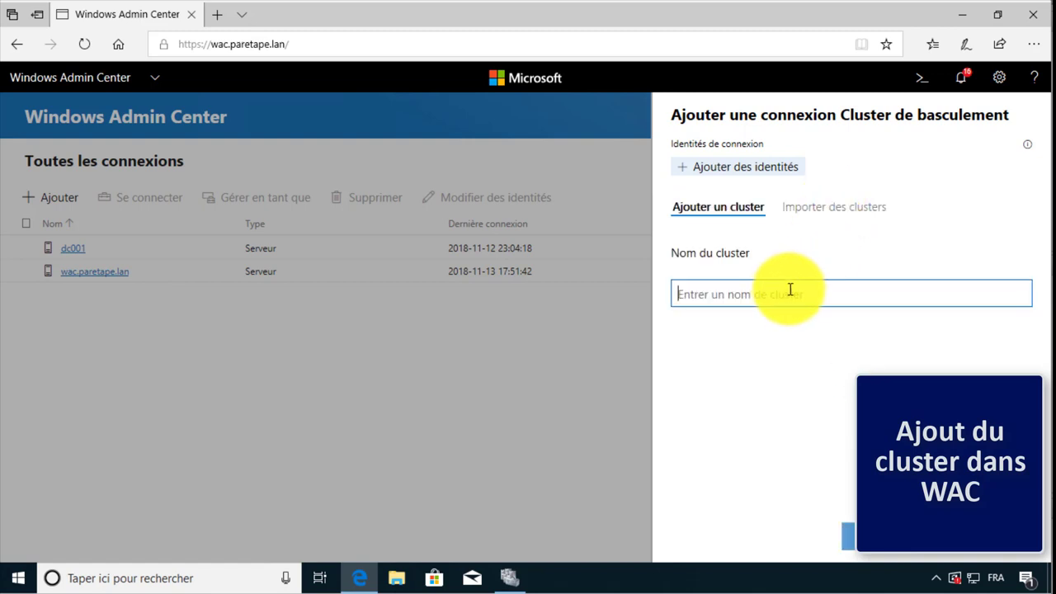
type("HV")
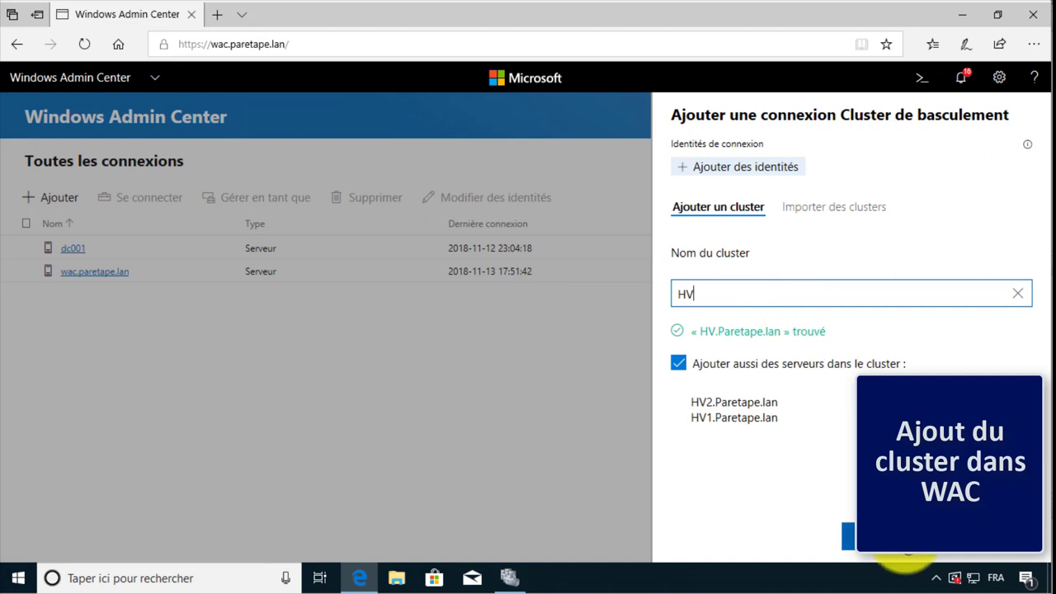
left_click(908, 549)
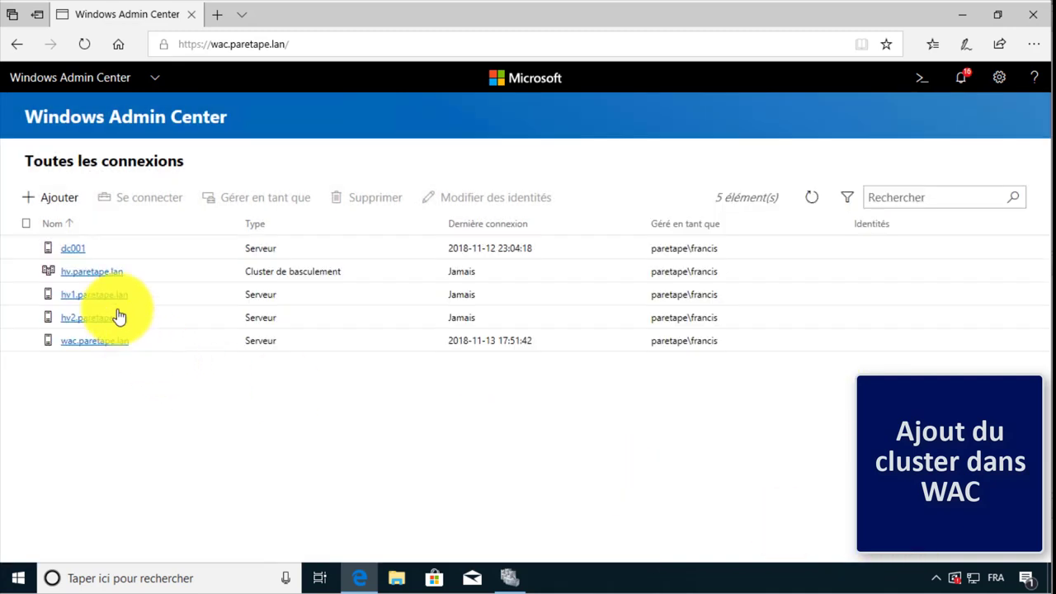
left_click(102, 275)
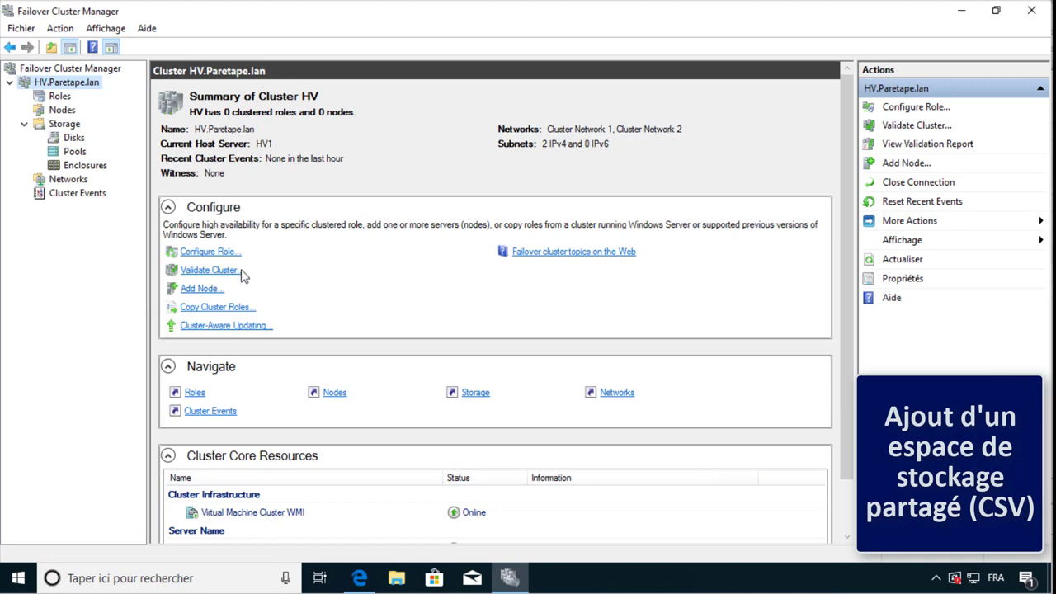
In Failover Cluster Manager, add Cluster Disk 1 to the Cluster Shared Volumes.
left_click(75, 138)
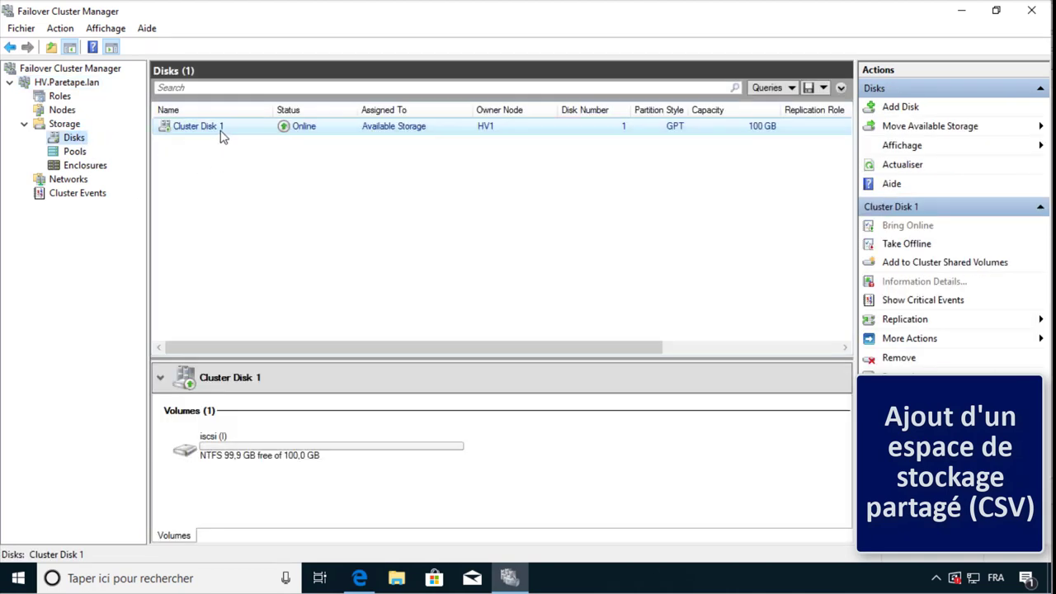
right_click(220, 132)
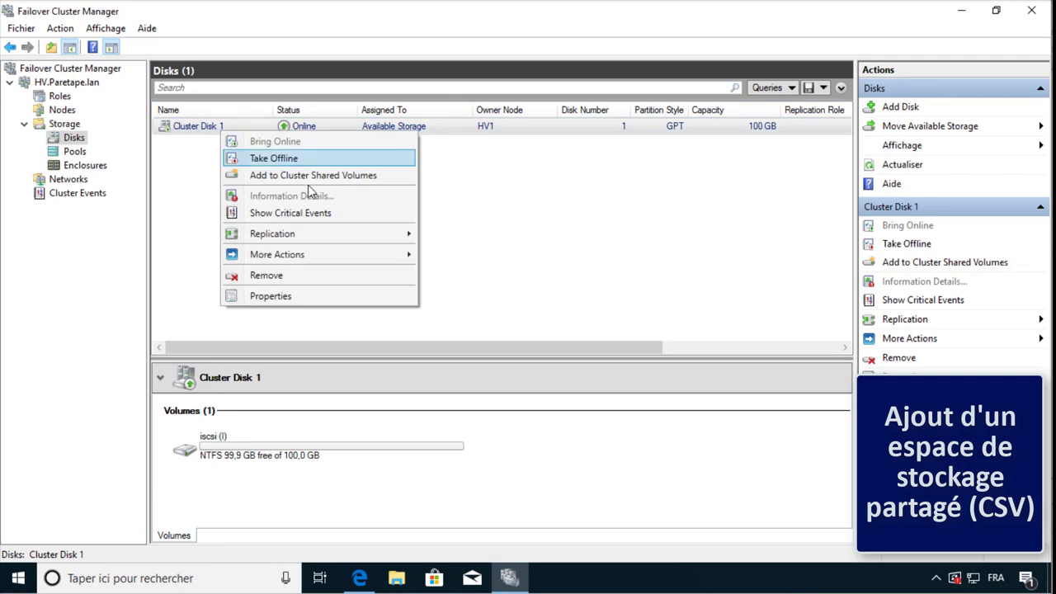
mouse_move(372, 258)
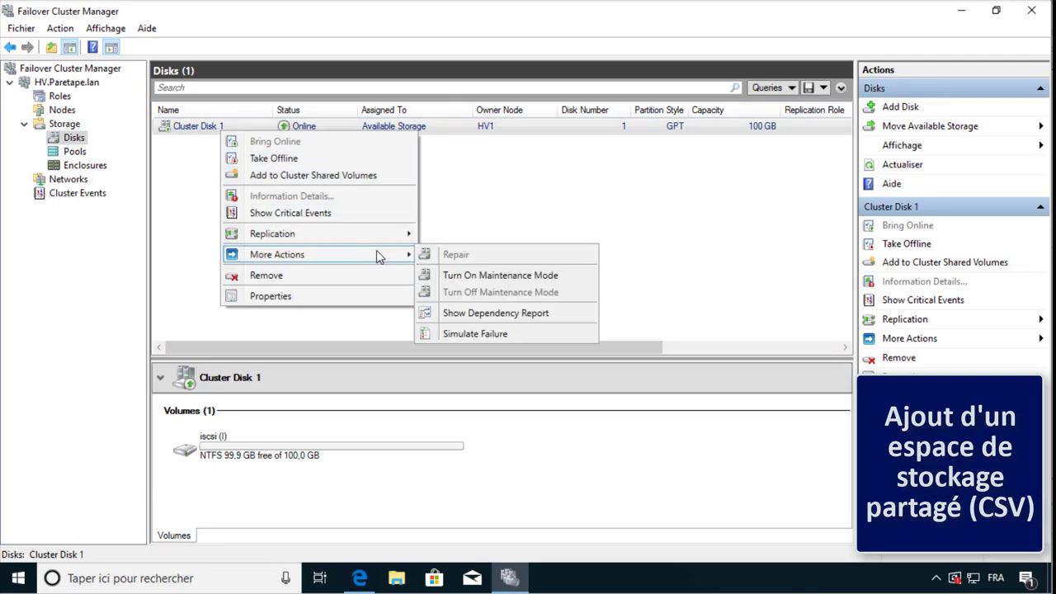
left_click(348, 176)
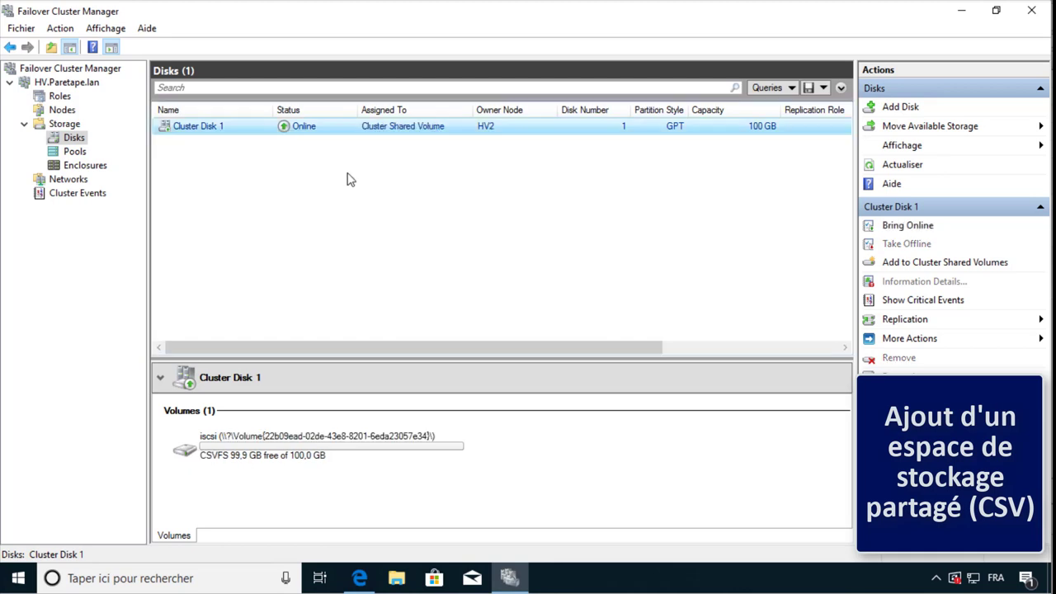